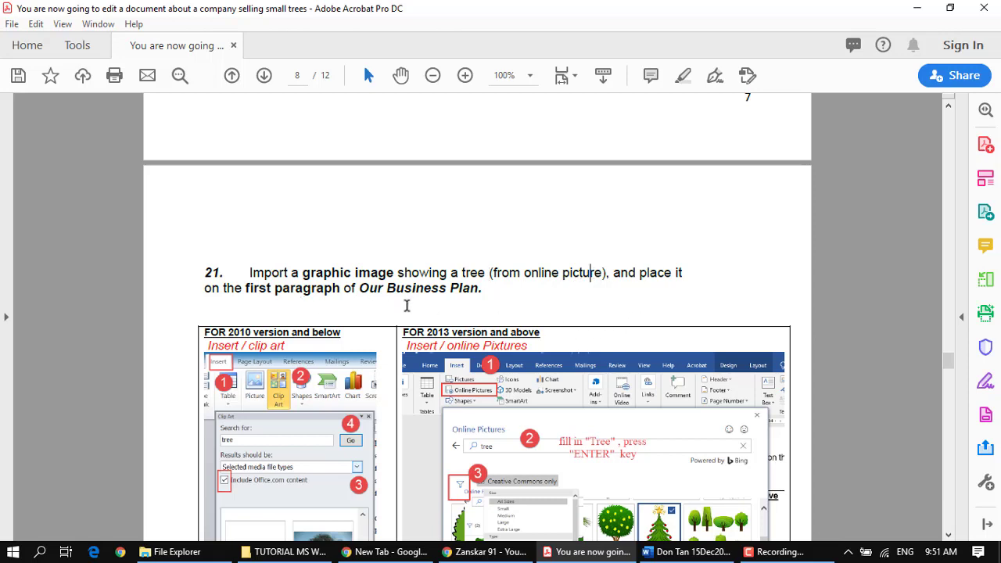
Step: Switch to the Word document and search online pictures for "tree" to illustrate the first Our Business Plan paragraph
scroll(407, 305, "down", 1)
scroll(485, 262, "down", 2)
scroll(488, 260, "down", 1)
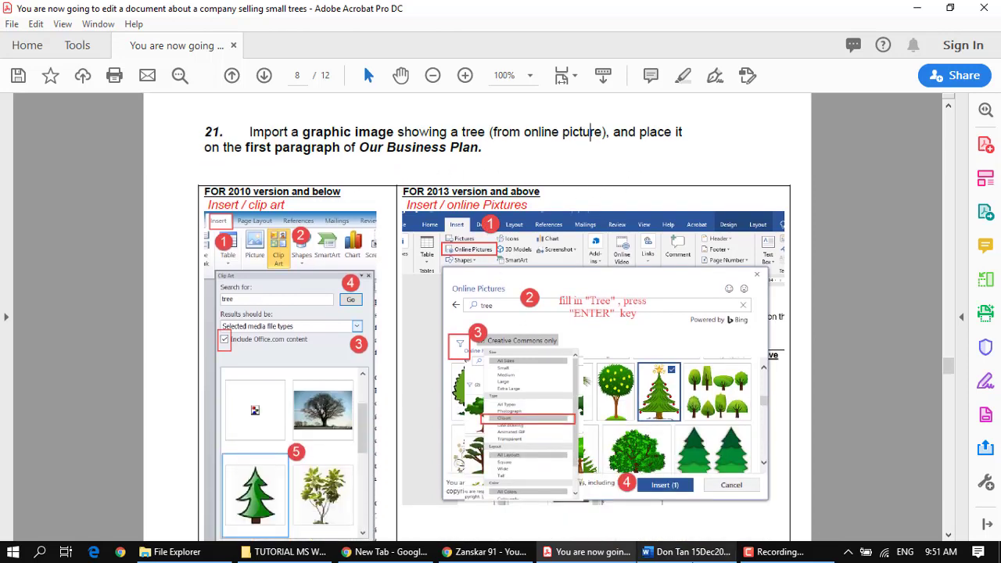
left_click(712, 554)
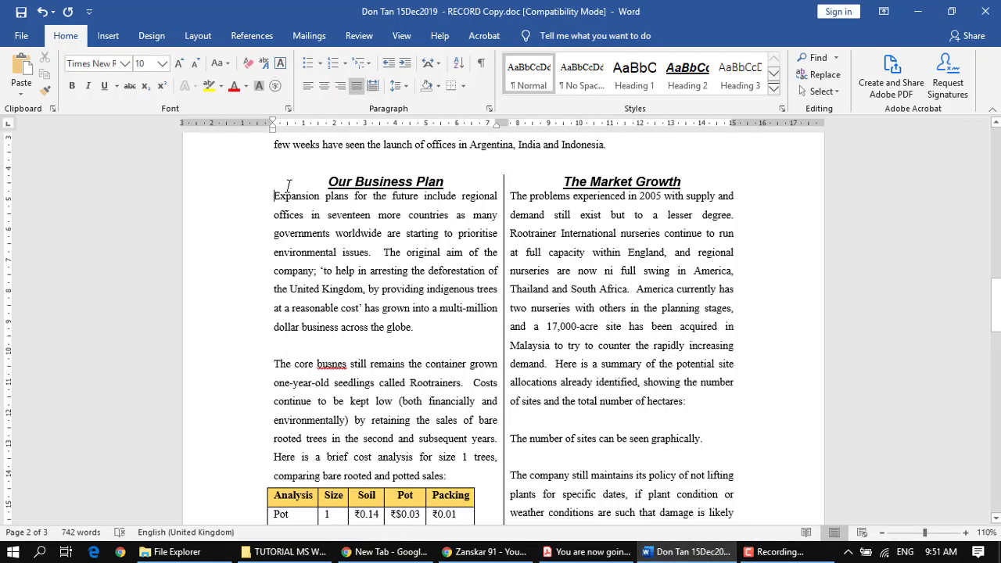
scroll(352, 309, "up", 2)
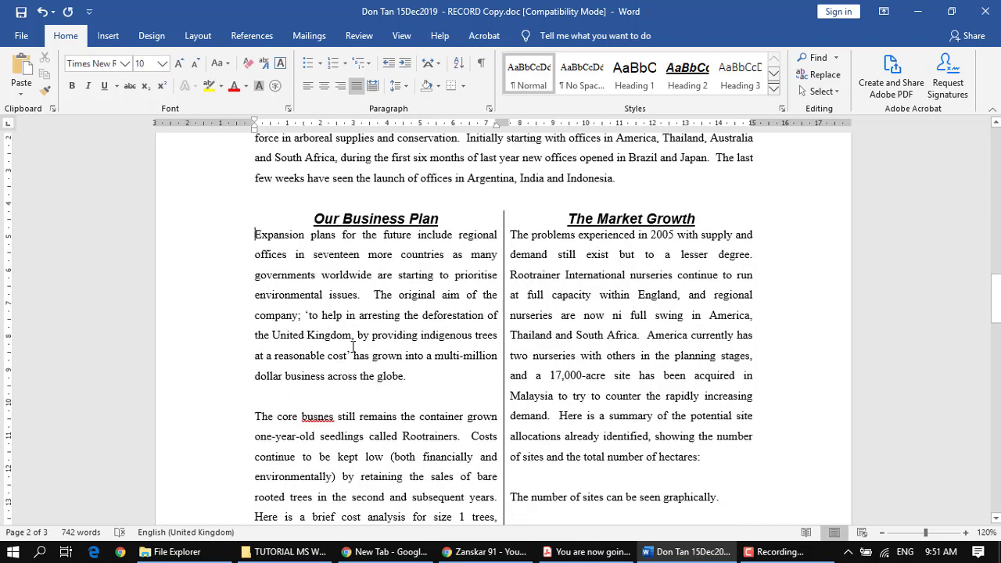
left_click(108, 36)
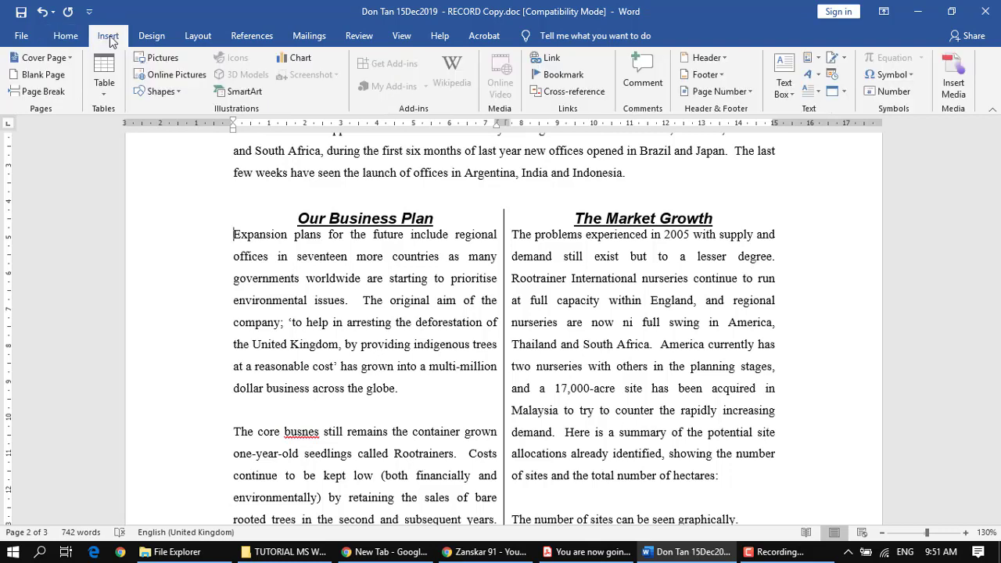
left_click(180, 77)
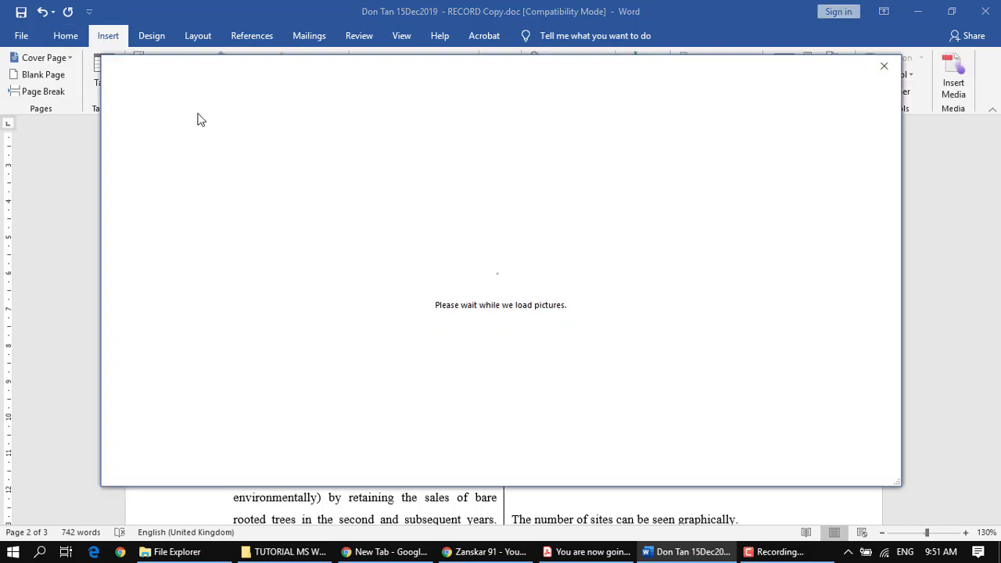
type("tree")
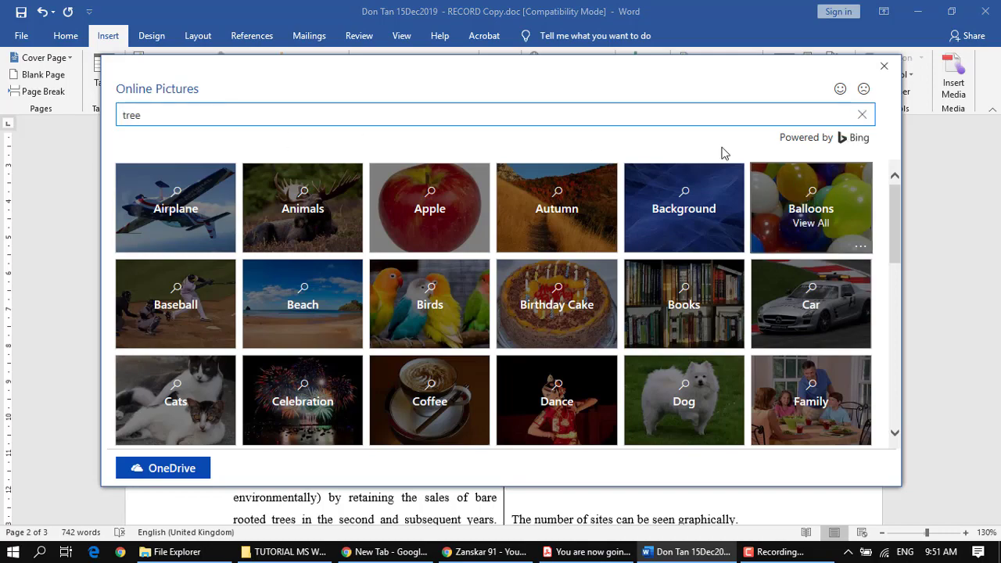
key("Return")
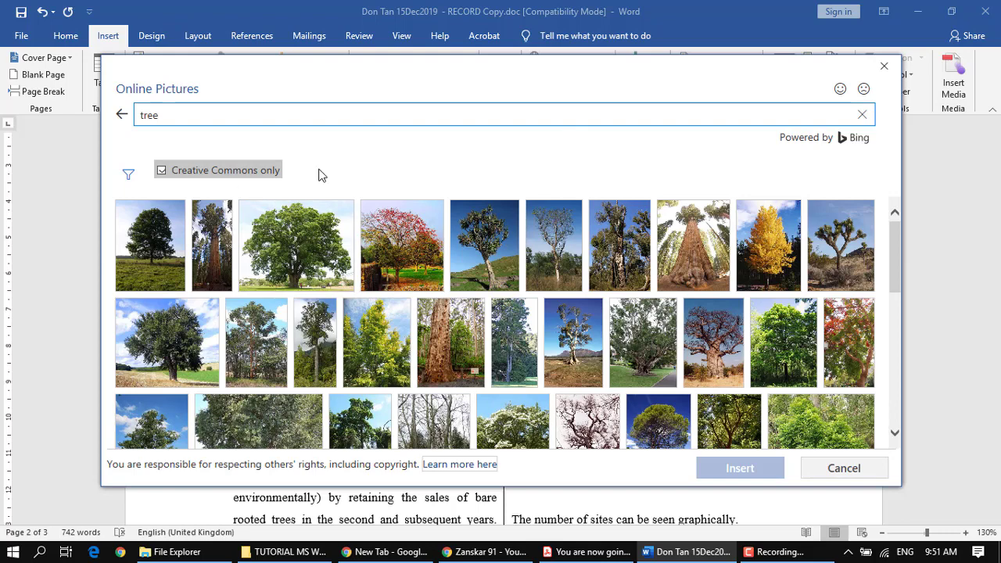
Step: Filter the tree pictures to the Clipart type and insert the tree with the hand-shaped trunk and exposed roots
scroll(782, 344, "down", 1)
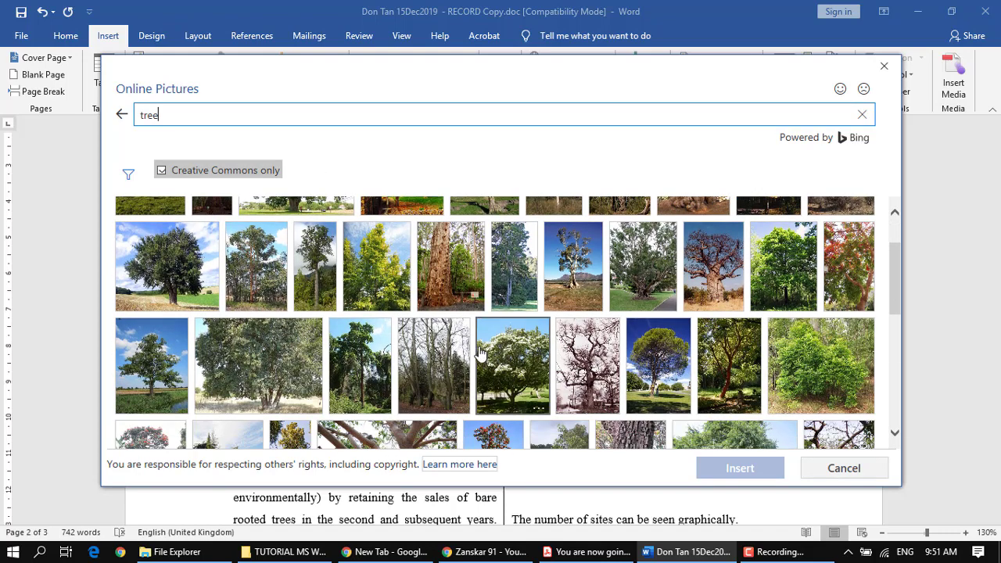
scroll(481, 354, "up", 1)
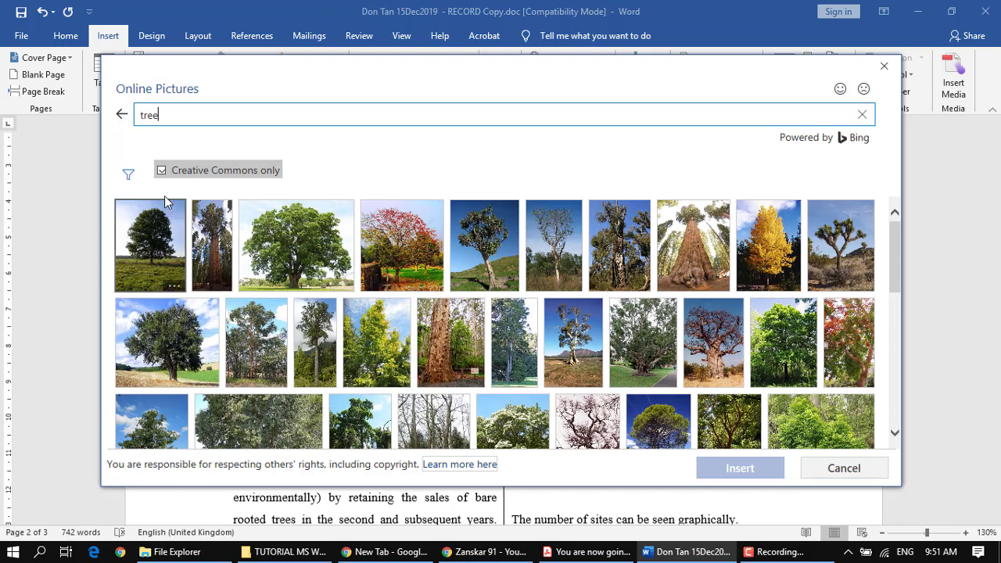
left_click(127, 176)
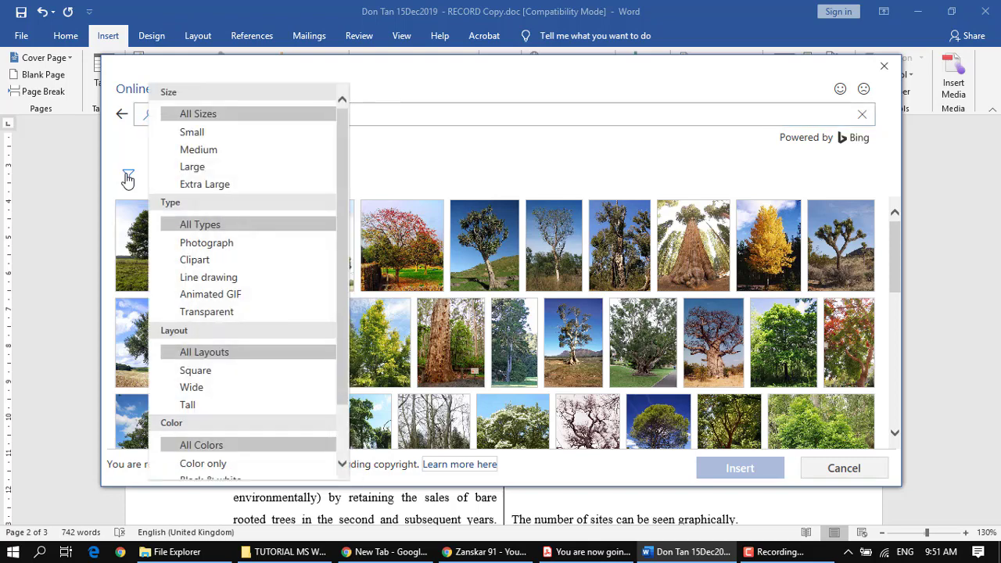
left_click(213, 260)
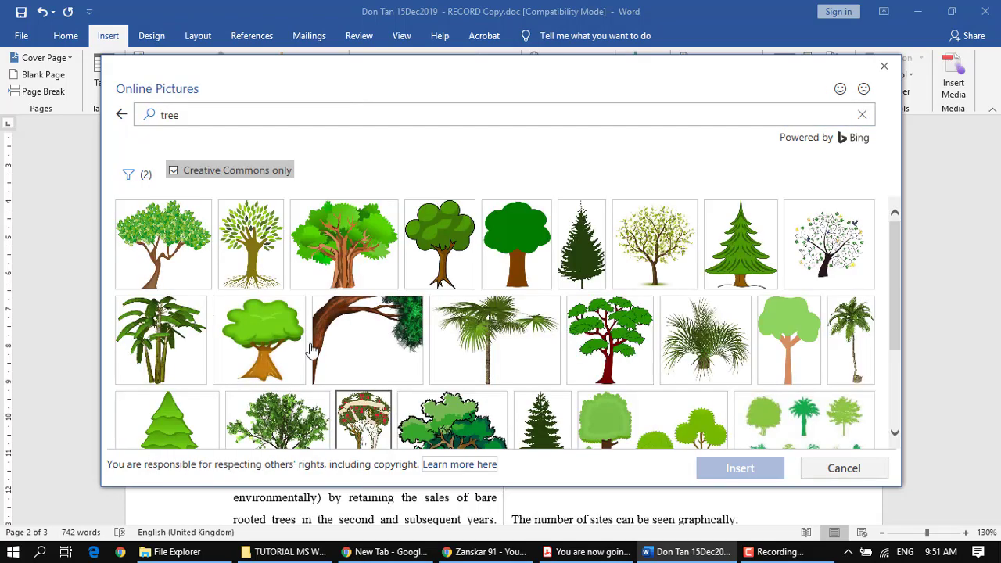
left_click(241, 254)
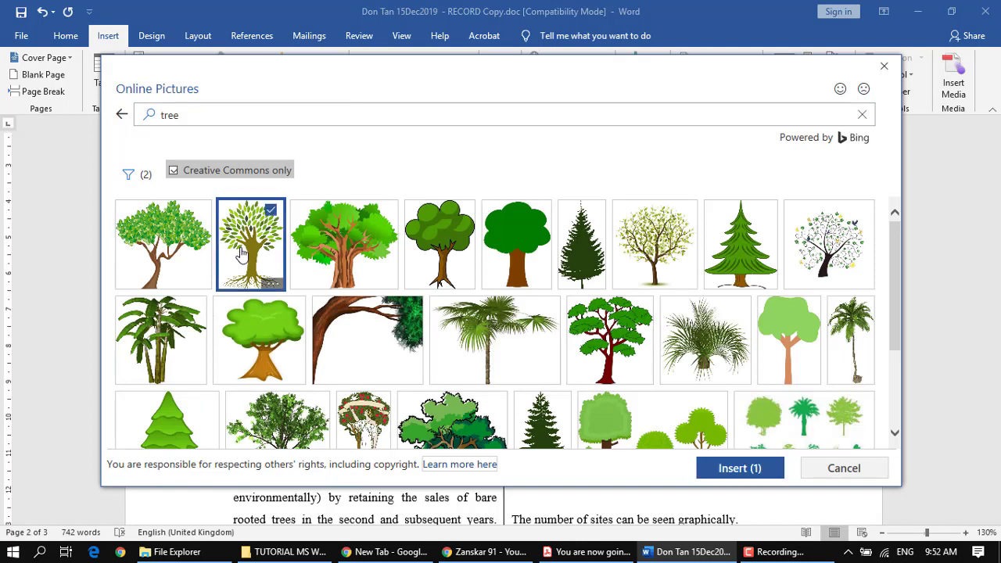
left_click(754, 469)
Step: Shrink the inserted tree picture proportionally to about 4.63 cm high and 3.33 cm wide
scroll(451, 384, "down", 2)
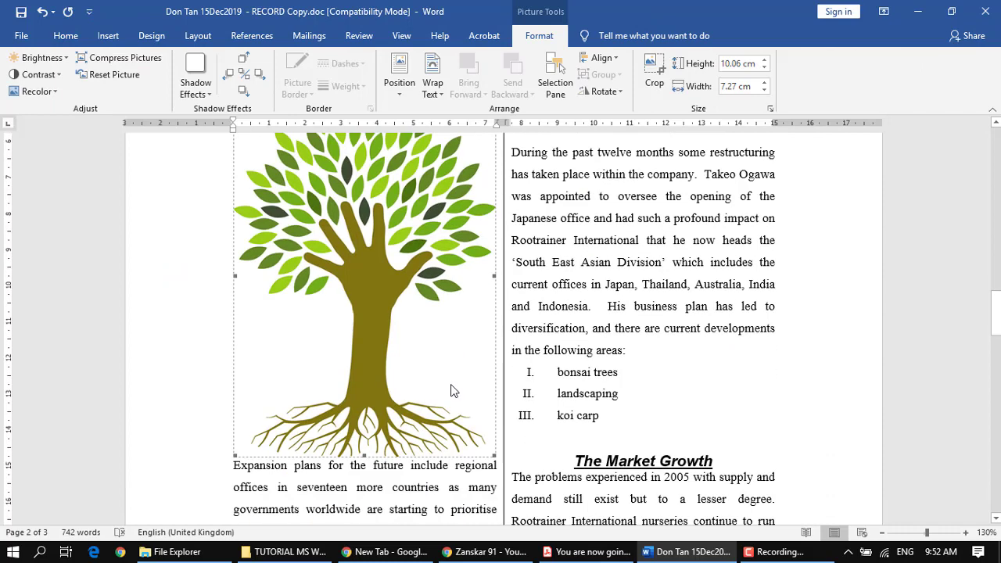
left_click_drag(493, 454, 358, 300)
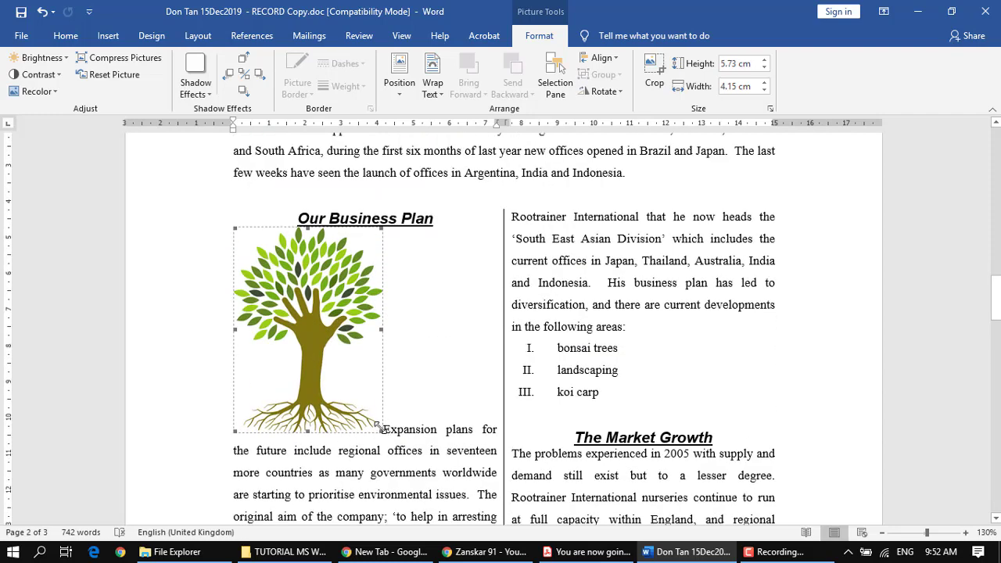
left_click(380, 430)
left_click(356, 422)
left_click_drag(377, 427, 353, 391)
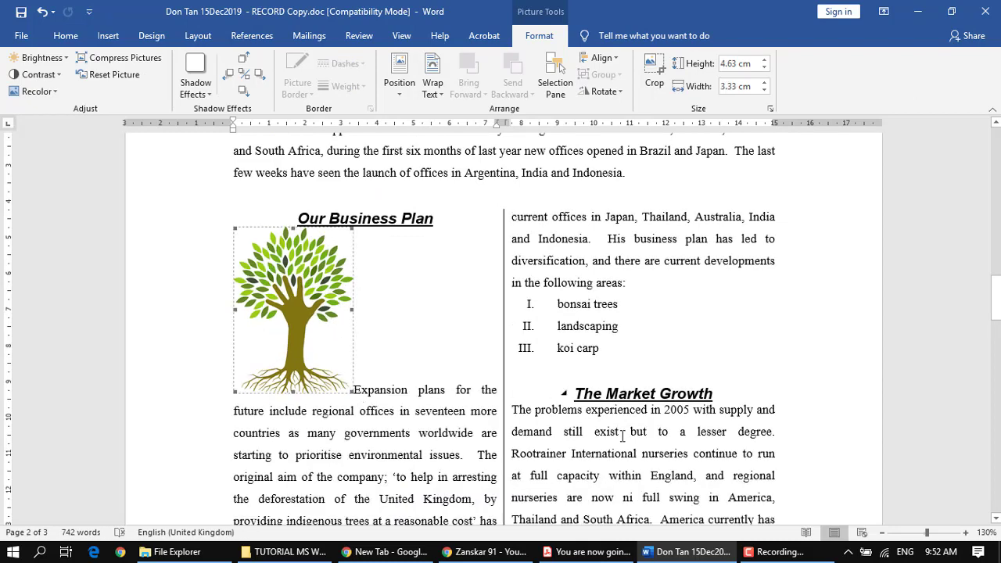
Step: Check instruction 22 in the PDF on wrapping text around the tree image, and return to the Our Business Plan section in Word
left_click(586, 552)
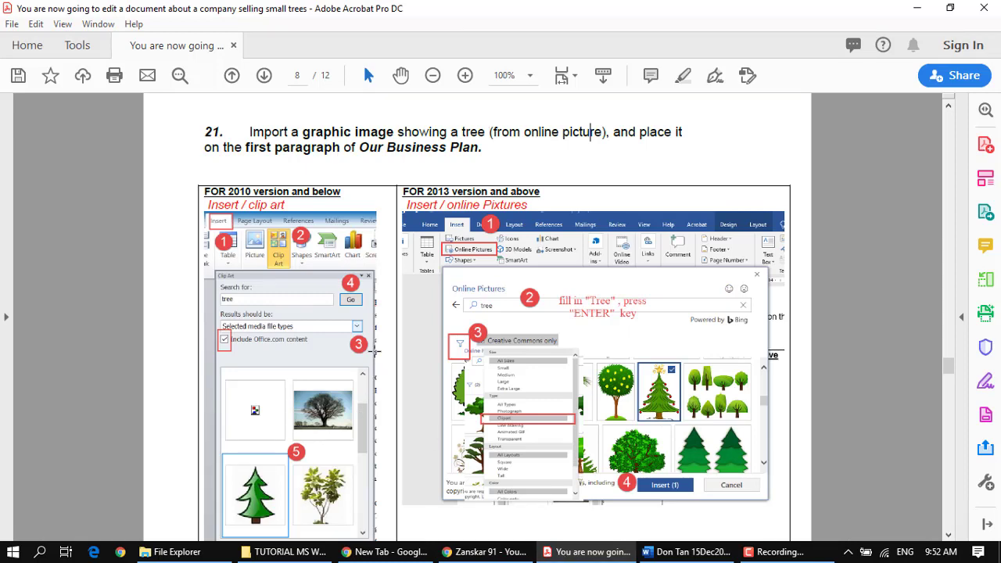
scroll(375, 351, "down", 5)
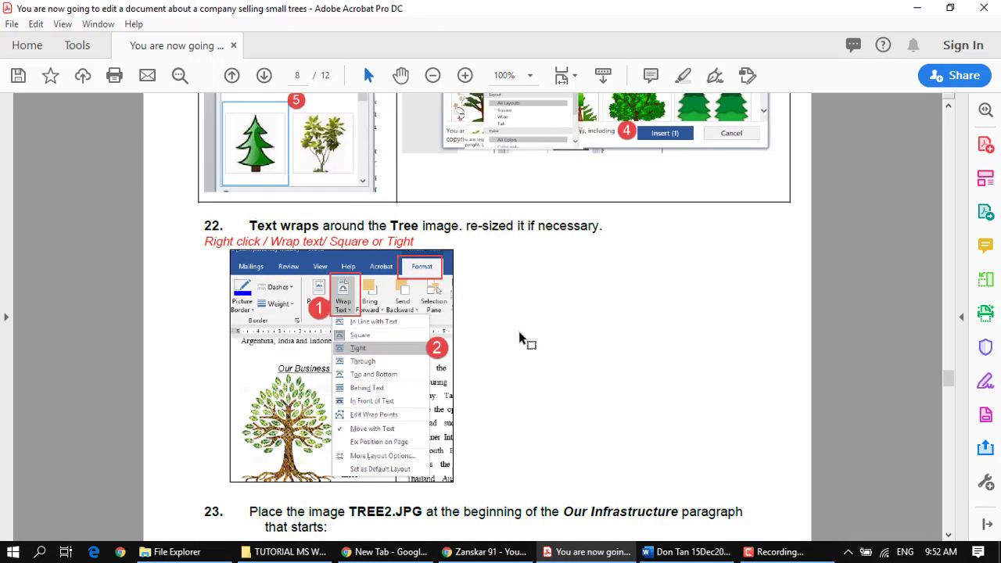
scroll(528, 366, "down", 1)
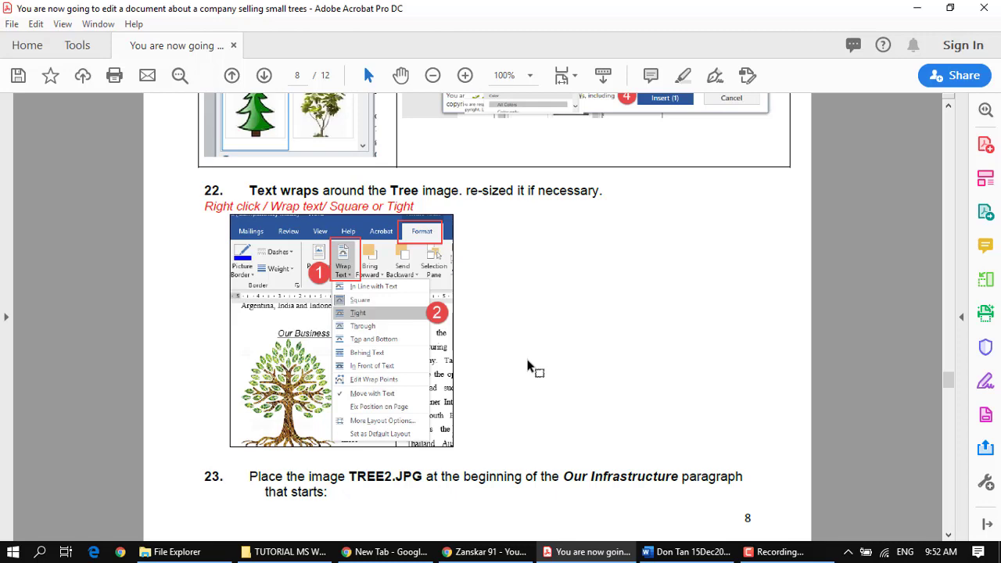
left_click(917, 8)
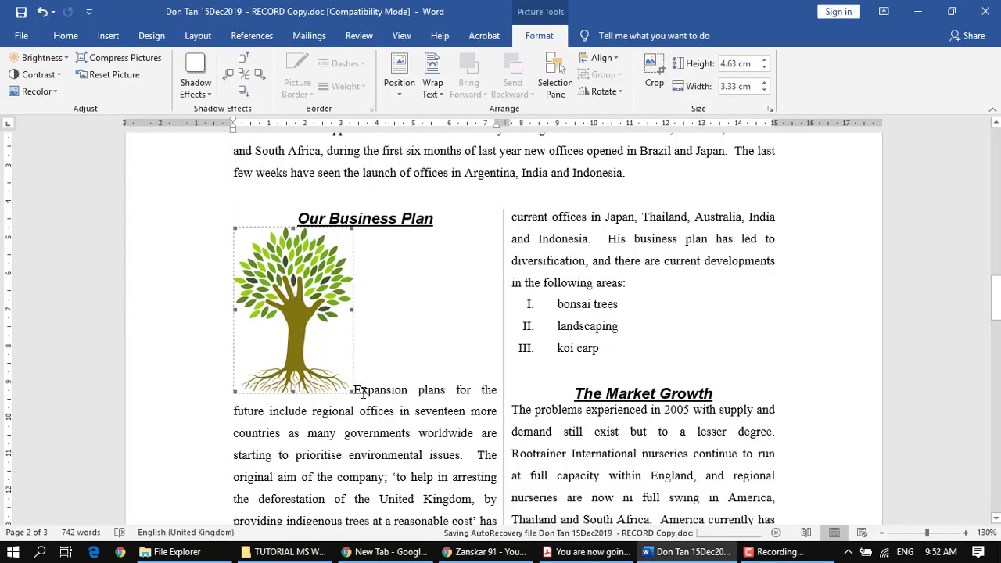
scroll(465, 436, "down", 1)
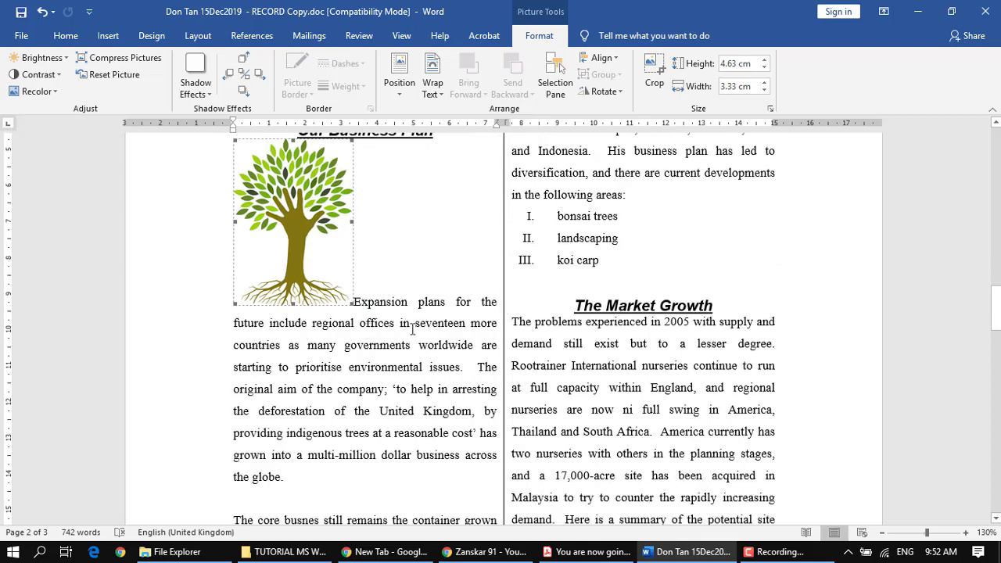
left_click_drag(412, 329, 444, 374)
left_click(436, 387)
scroll(279, 307, "up", 1)
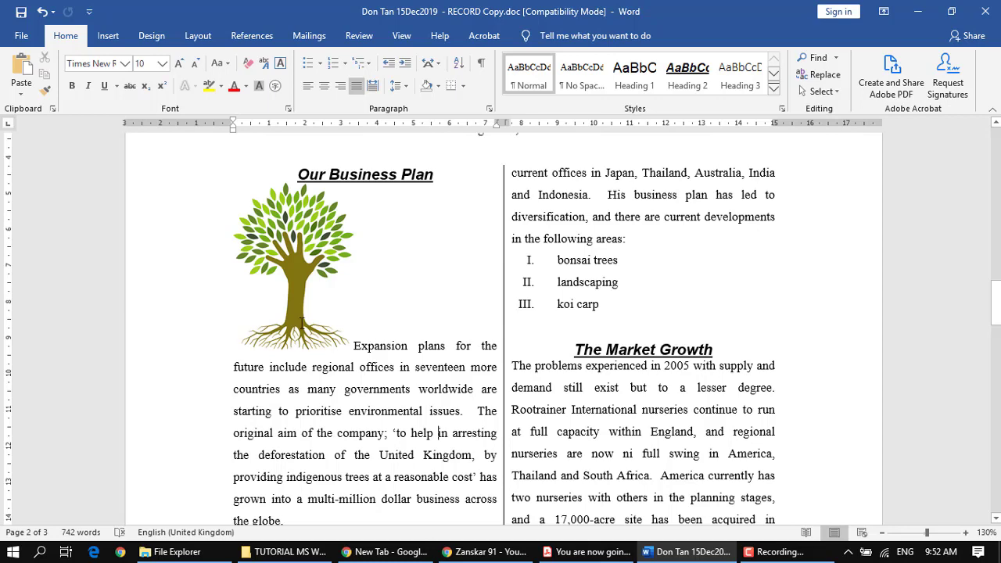
Step: Set the text wrapping of the tree picture under Our Business Plan to Tight
scroll(289, 333, "up", 1)
left_click(300, 276)
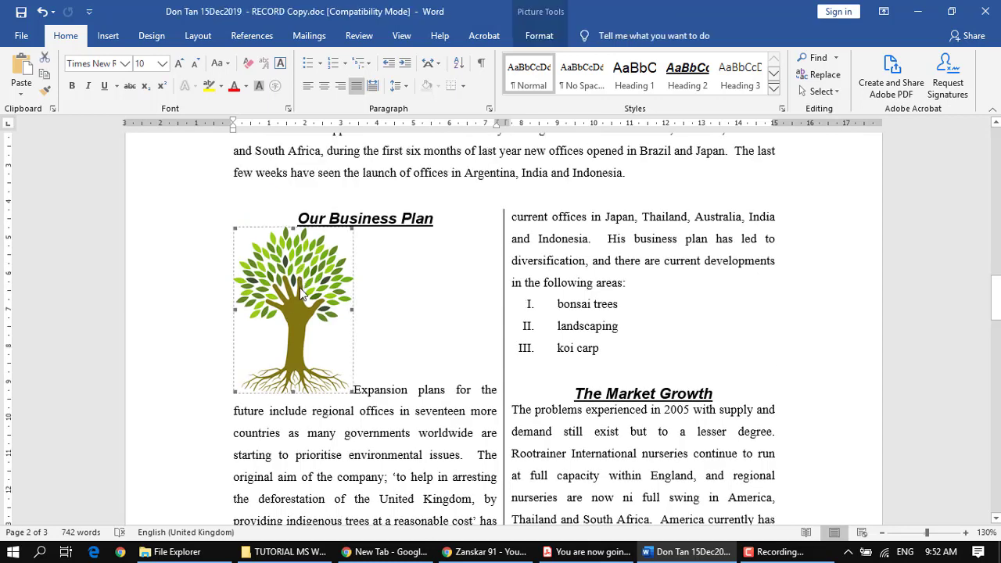
left_click(538, 36)
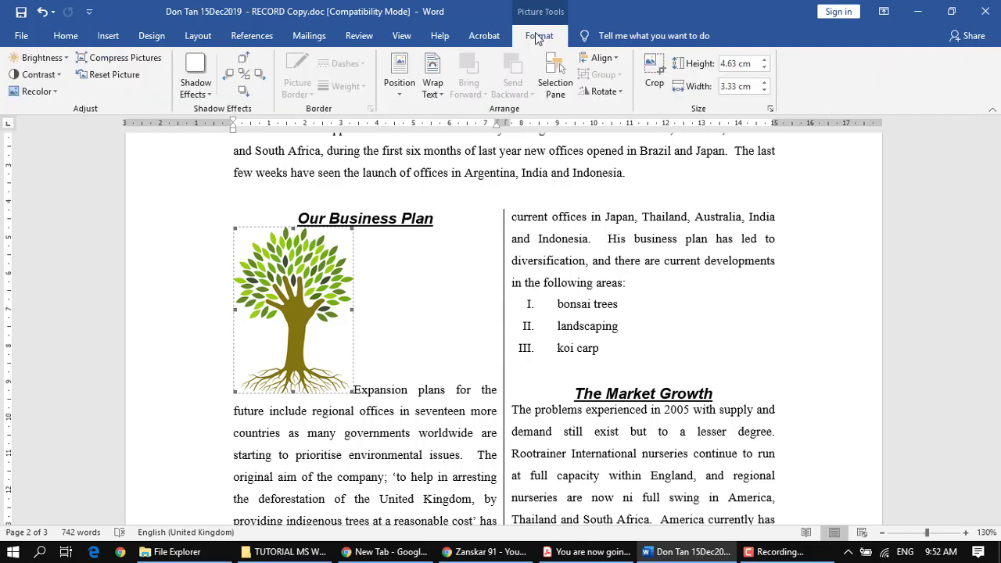
left_click(436, 94)
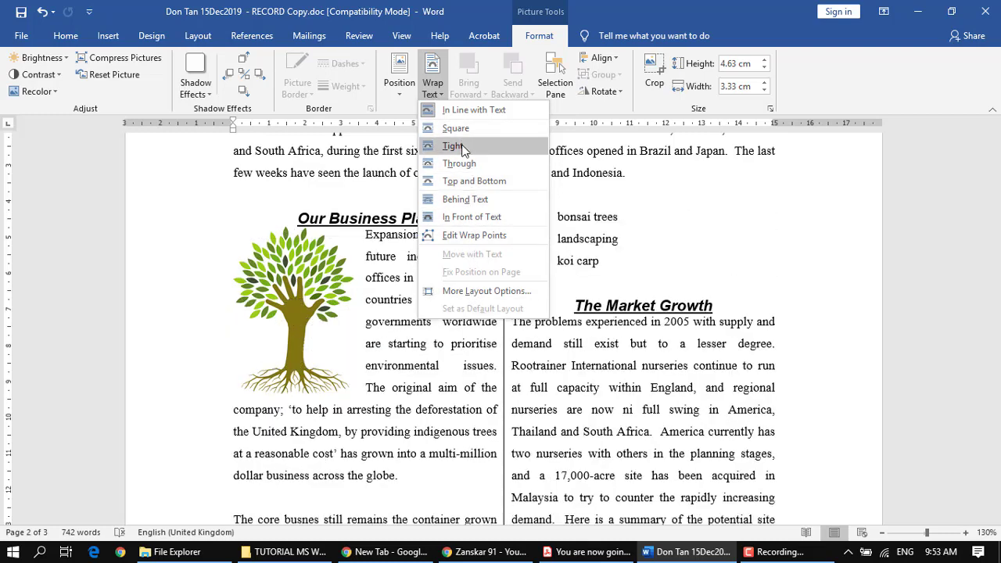
left_click(460, 147)
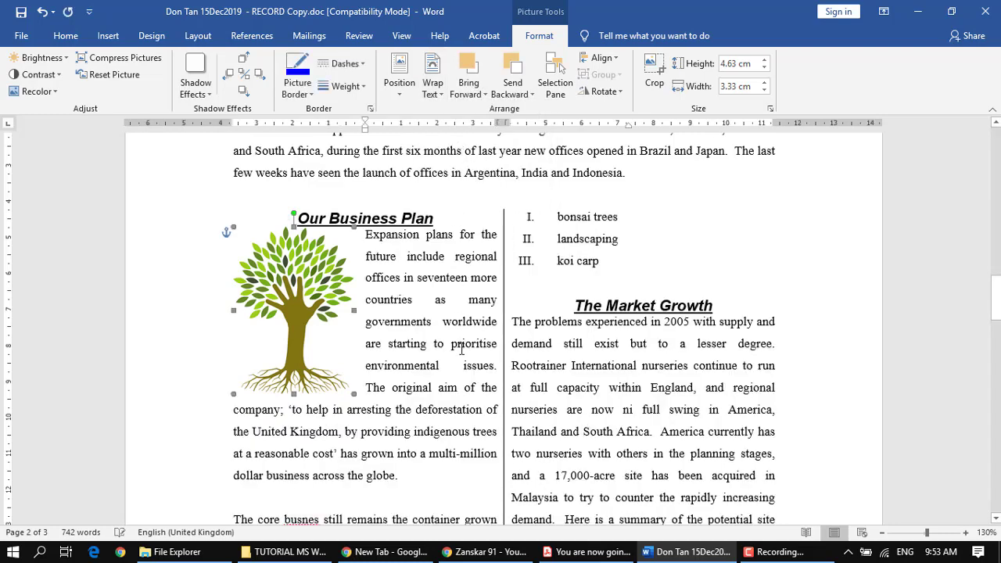
left_click(425, 317)
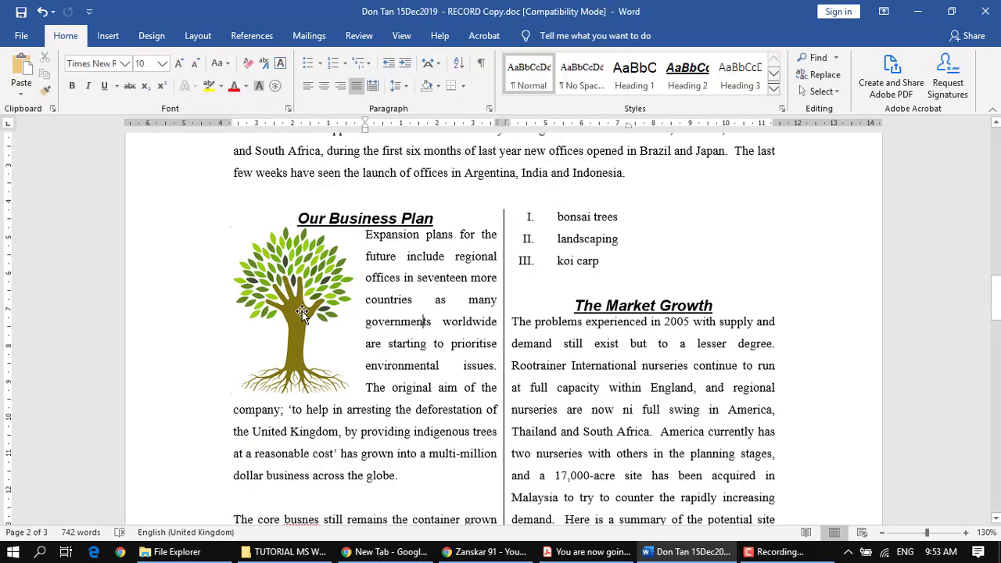
Step: Edit the tree picture's wrap points so the boundary beside the text follows the canopy and bends inward along the trunk
left_click(302, 311)
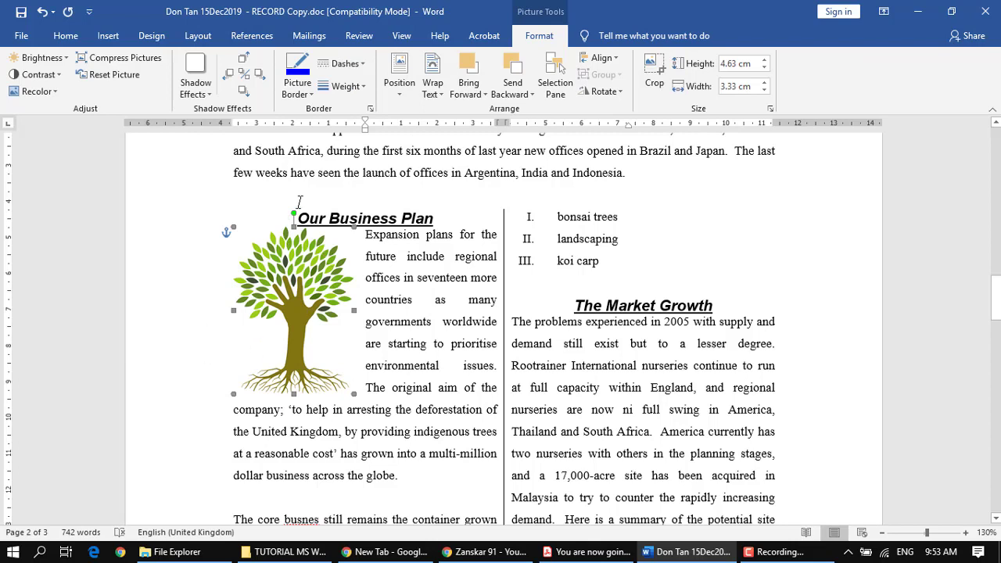
left_click(439, 93)
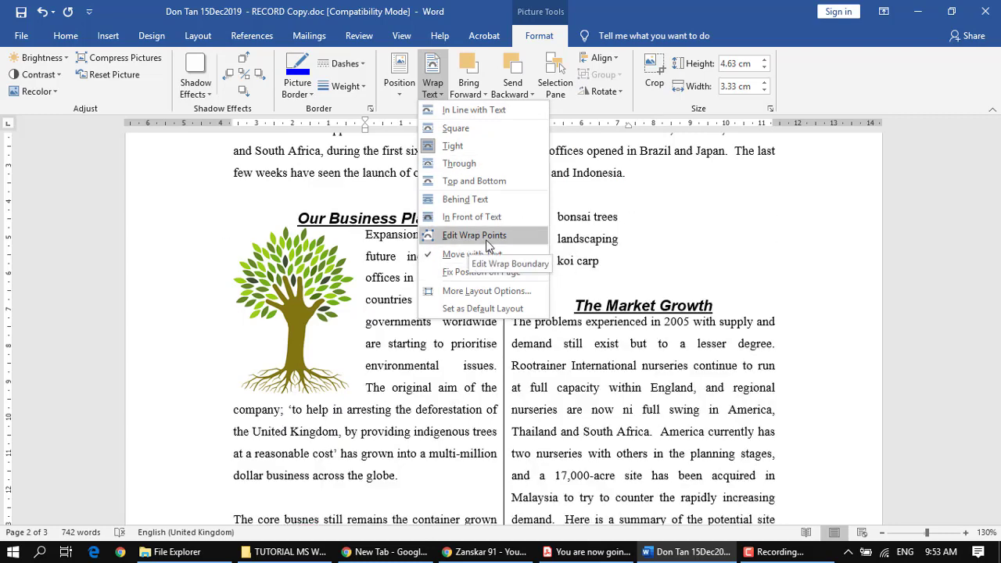
left_click(487, 245)
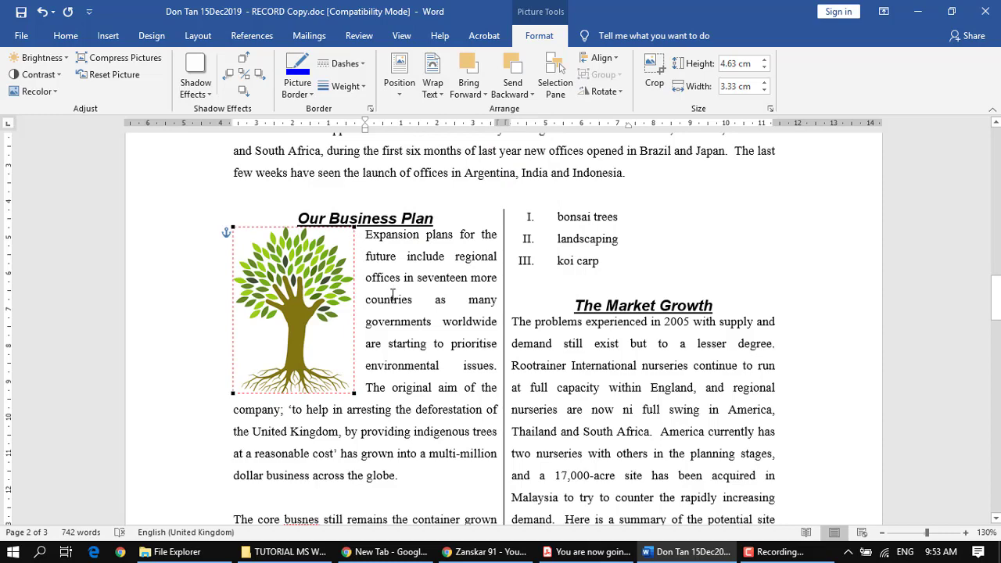
scroll(393, 295, "up", 6)
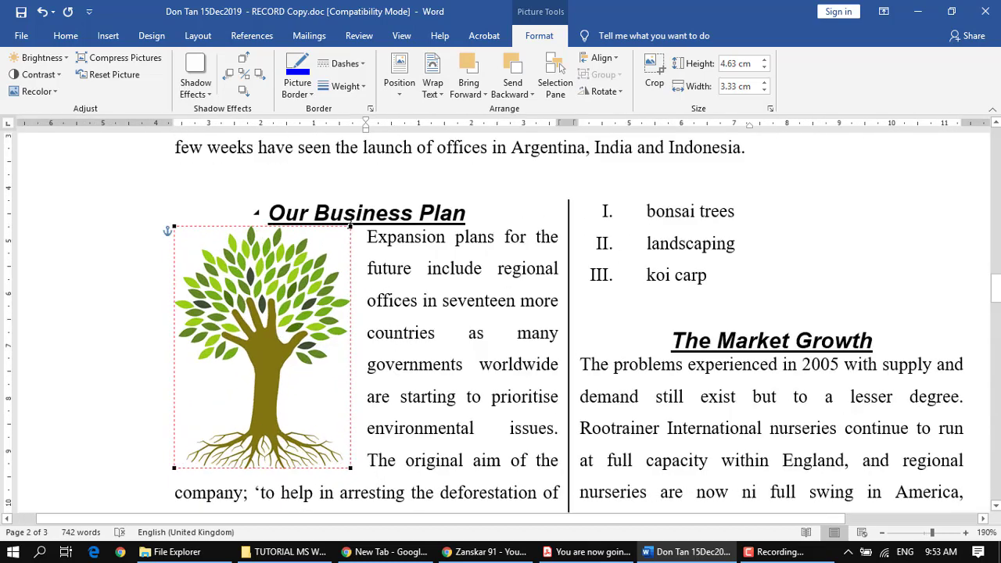
left_click_drag(350, 227, 353, 268)
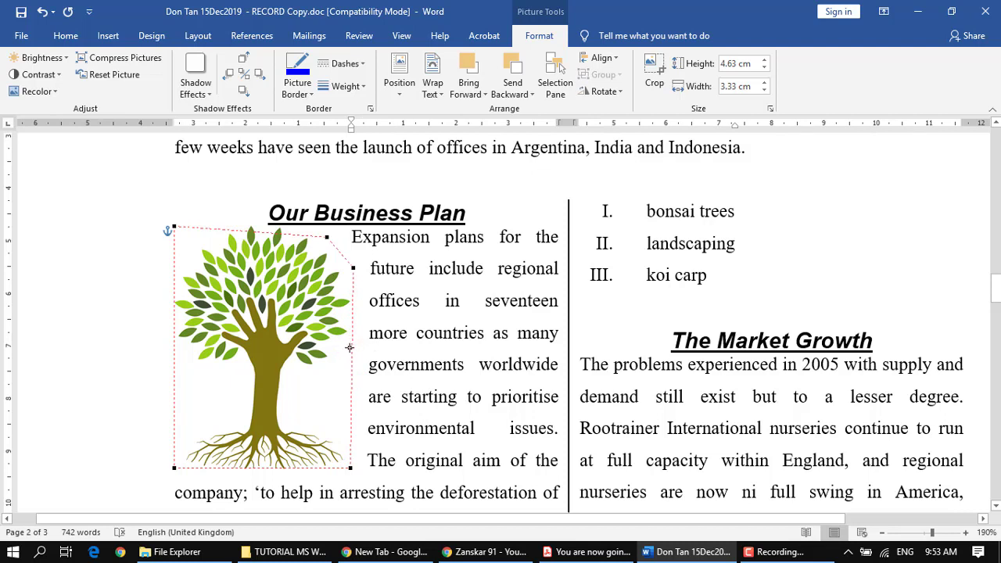
left_click_drag(339, 348, 291, 387)
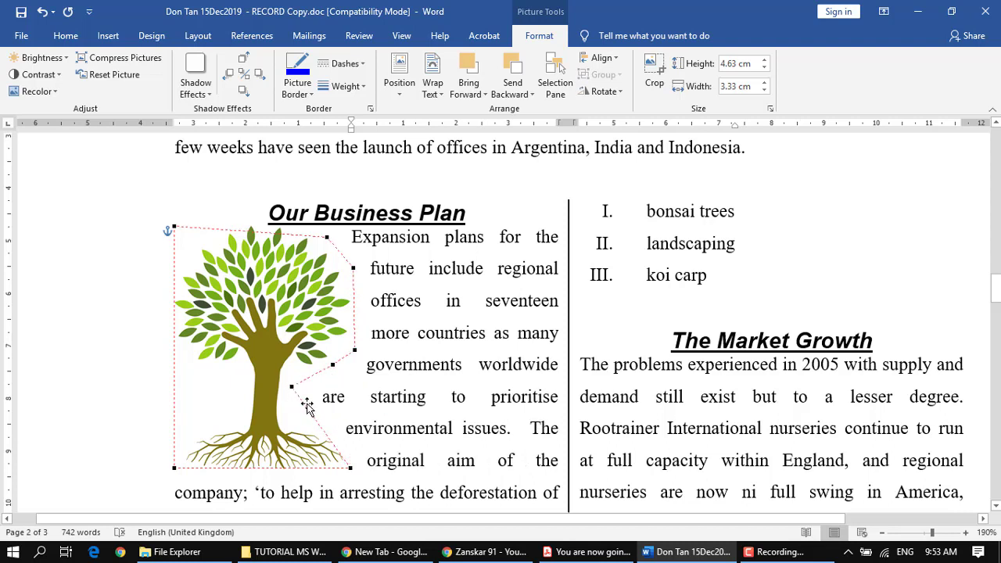
left_click(300, 420)
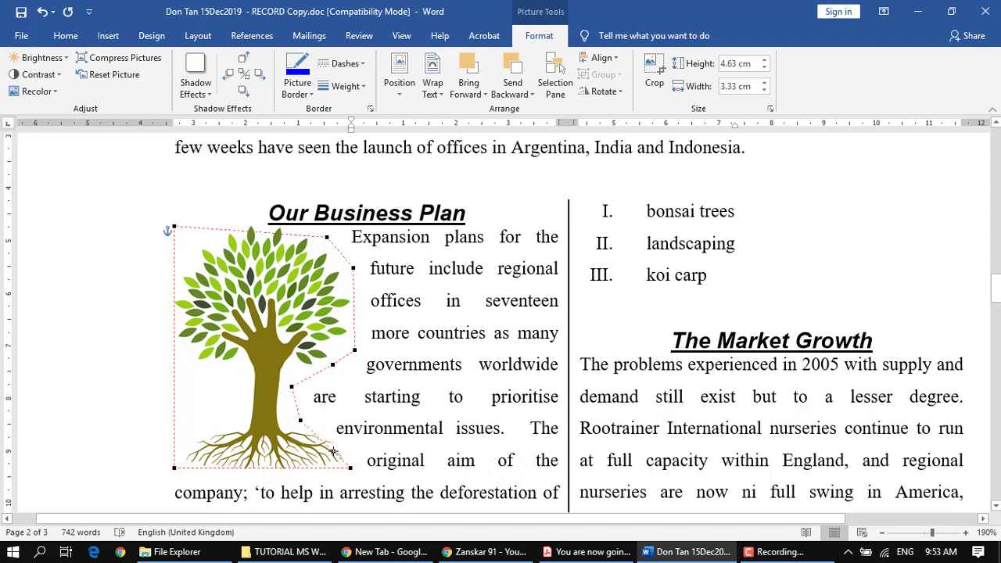
left_click_drag(342, 440, 309, 385)
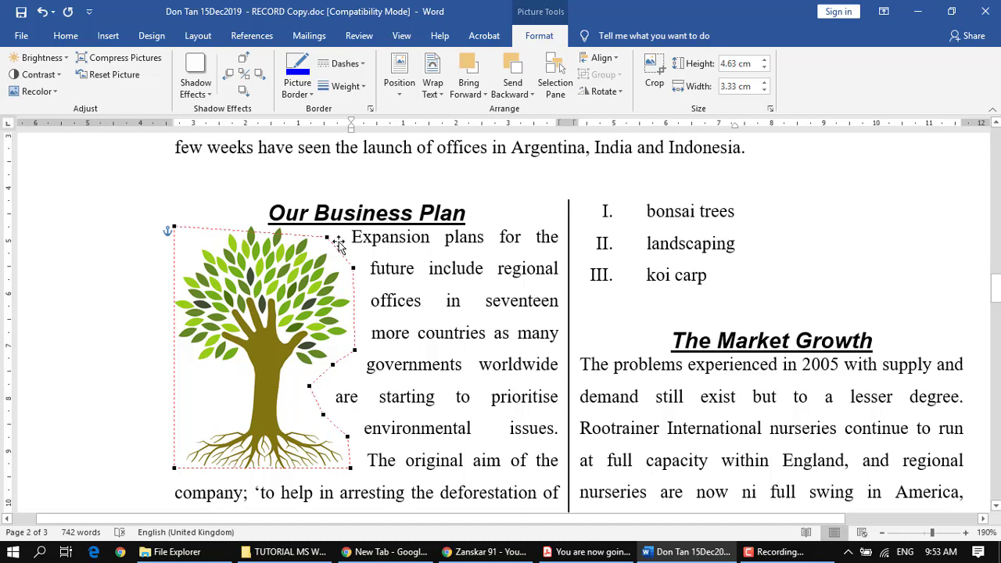
left_click(454, 336)
left_click(284, 325)
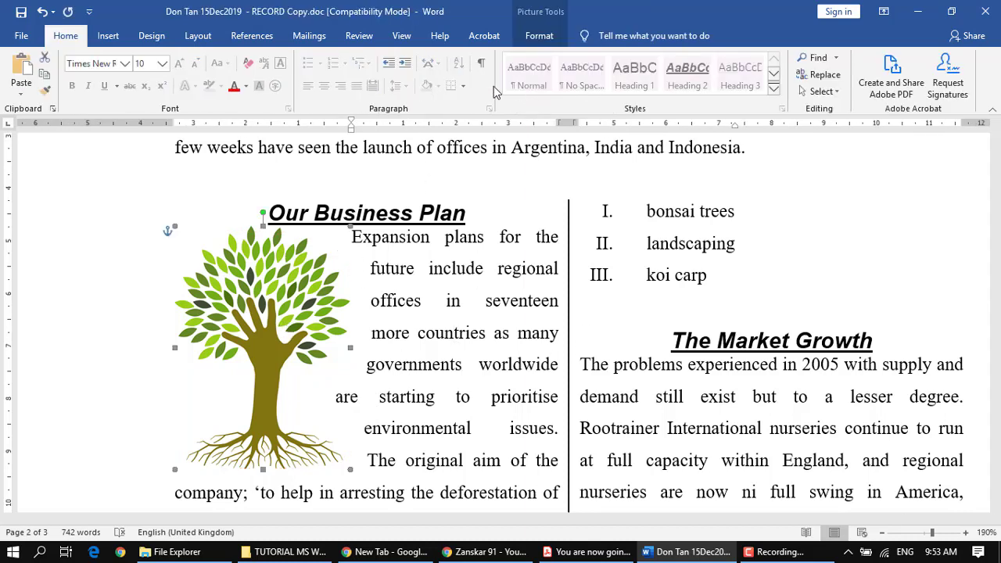
Step: Review the text wrapping options of the tree picture under Our Business Plan and deselect the picture
left_click(537, 37)
left_click(433, 98)
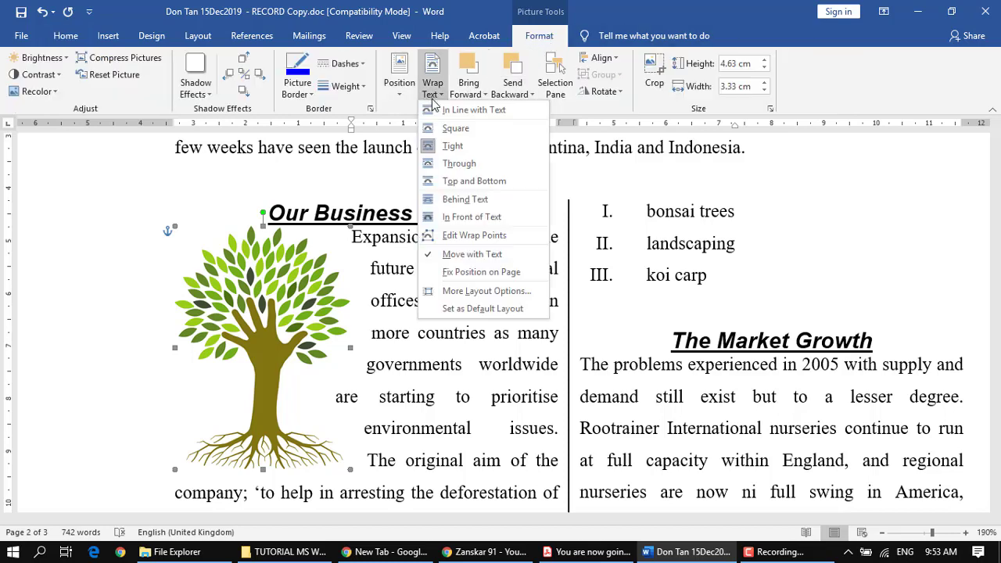
left_click(465, 391)
scroll(464, 373, "down", 7)
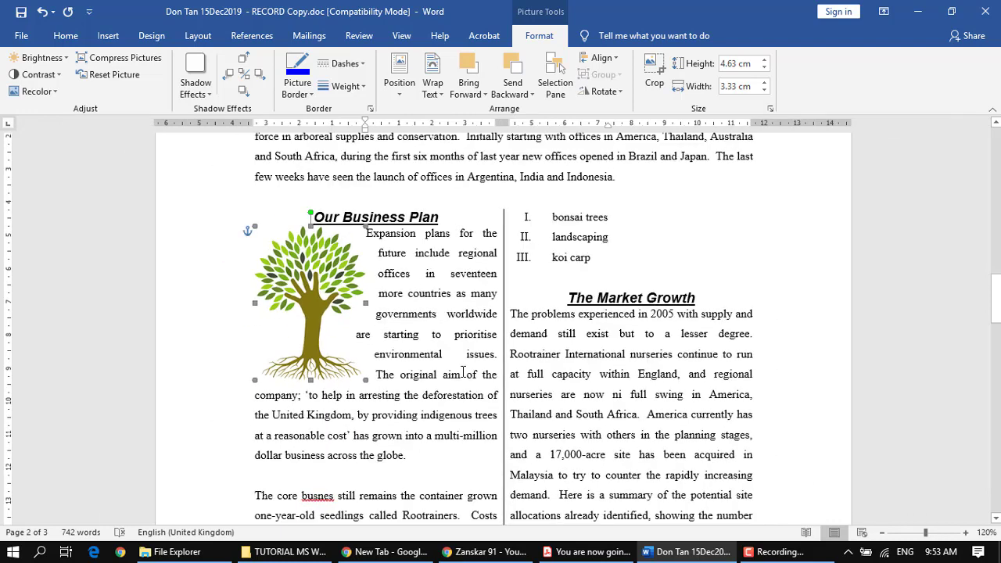
left_click(553, 374)
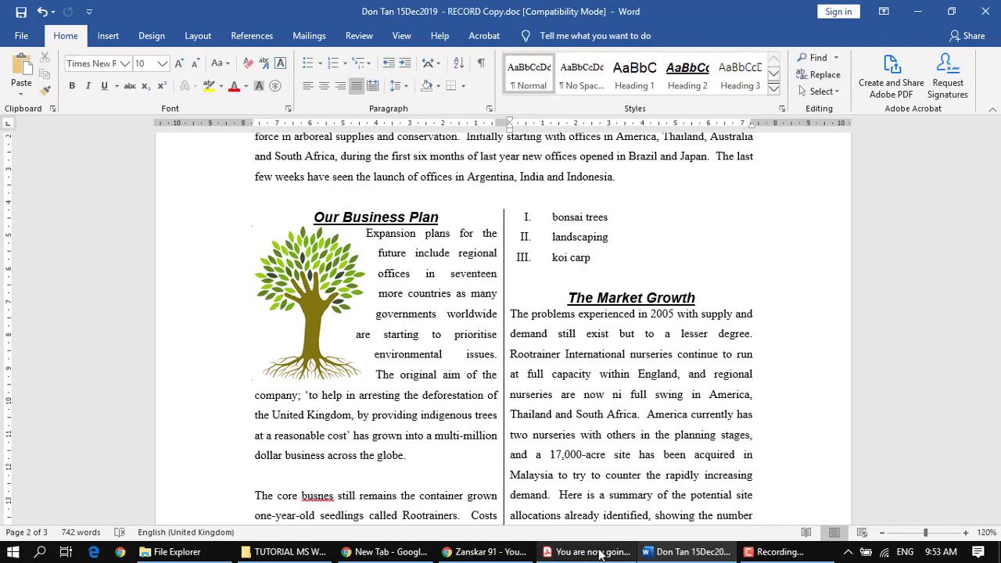
Step: Read instructions 23 and 24 in the PDF on placing and cropping TREE2.JPG, and return to the Don Tan document in Word
left_click(600, 555)
scroll(438, 398, "down", 3)
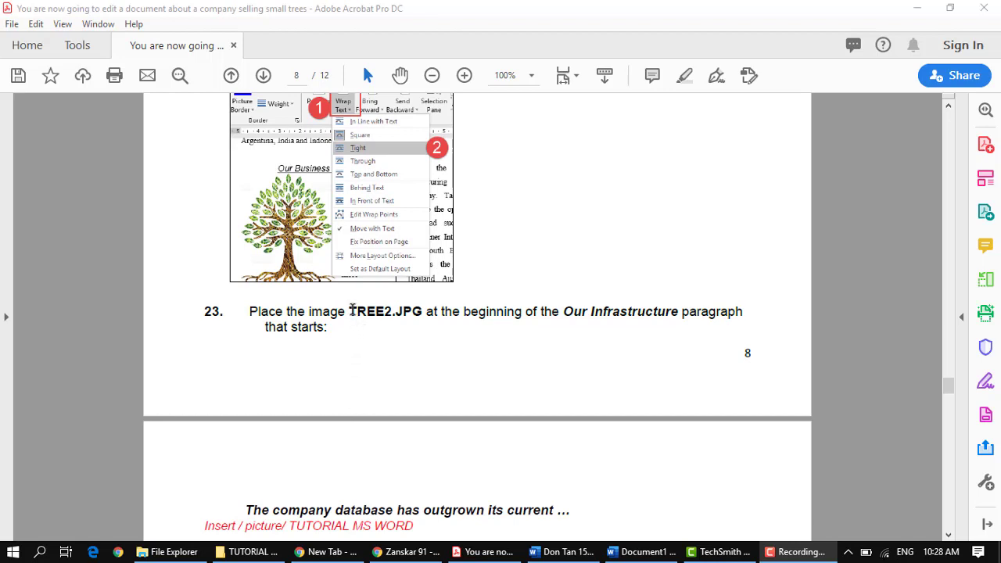
left_click_drag(354, 312, 386, 314)
left_click(423, 329)
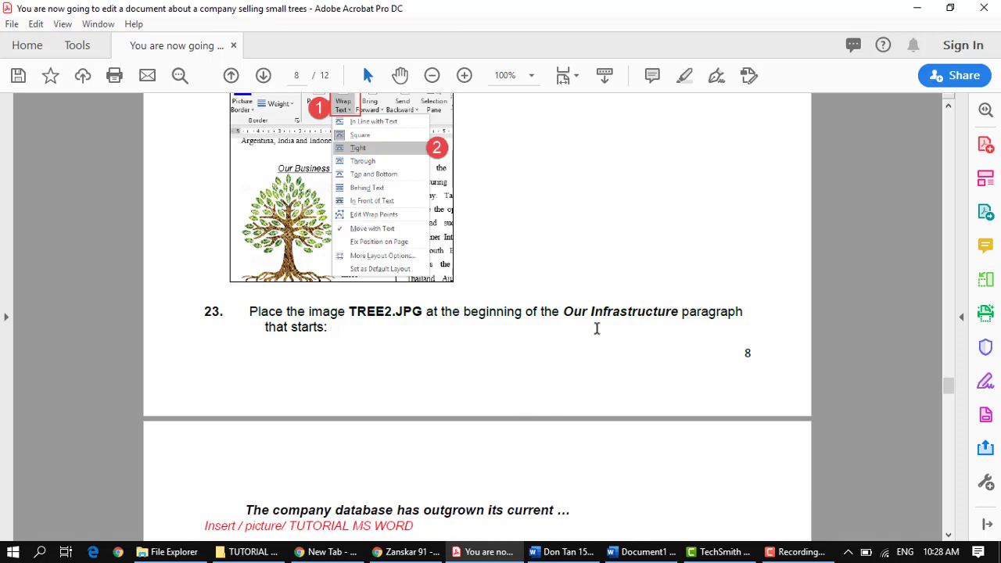
scroll(597, 328, "down", 5)
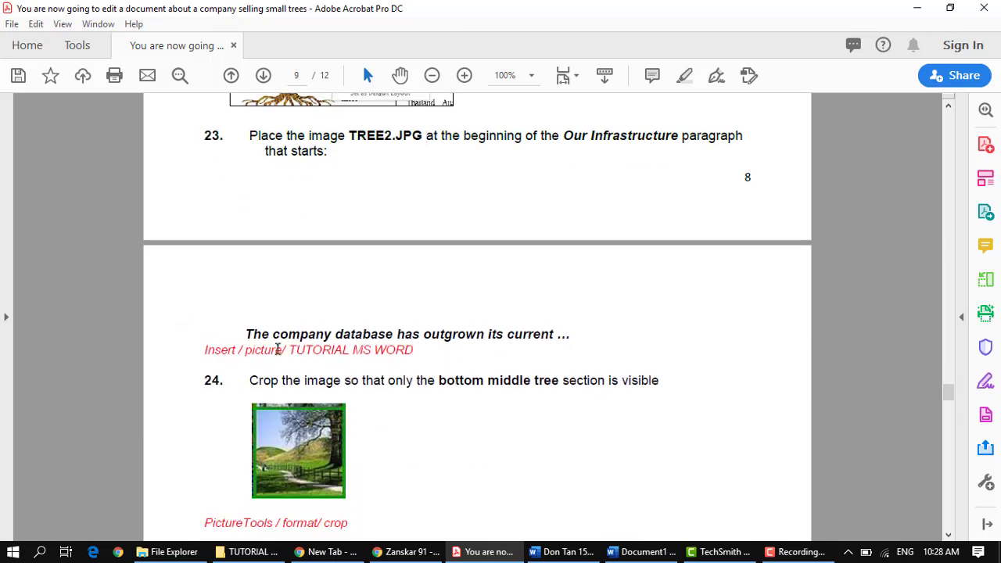
scroll(275, 346, "down", 3)
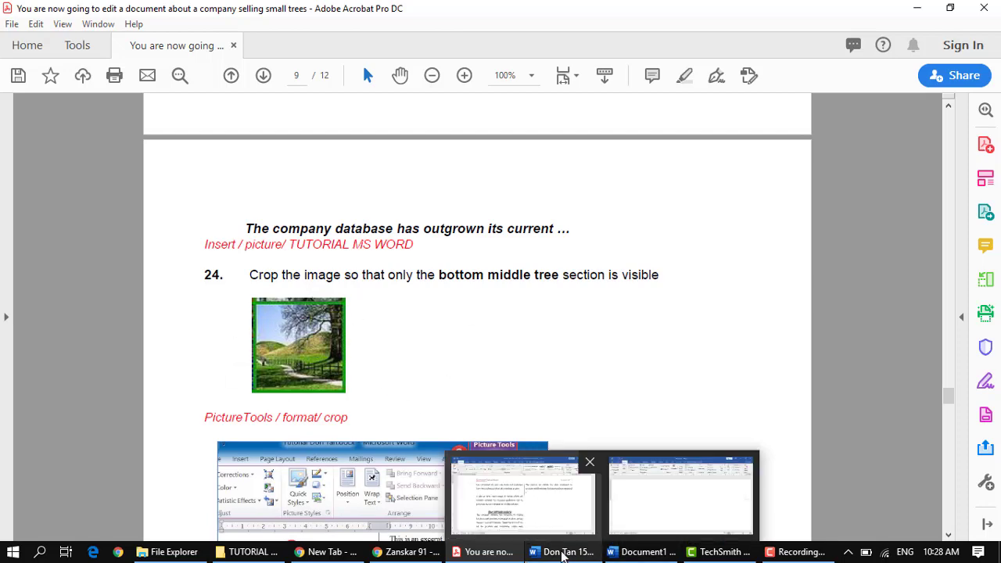
left_click(558, 553)
Step: Insert the picture TREE2.jpg from the TUTORIAL MS WORD folder at the start of the first Our Infrastructure paragraph
scroll(380, 415, "down", 1)
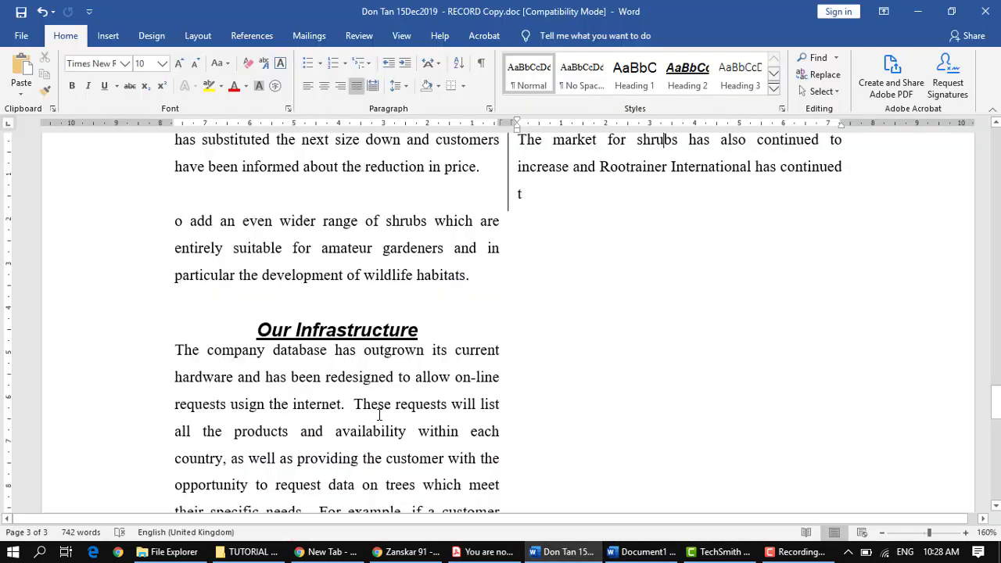
scroll(359, 403, "down", 2, "ctrl")
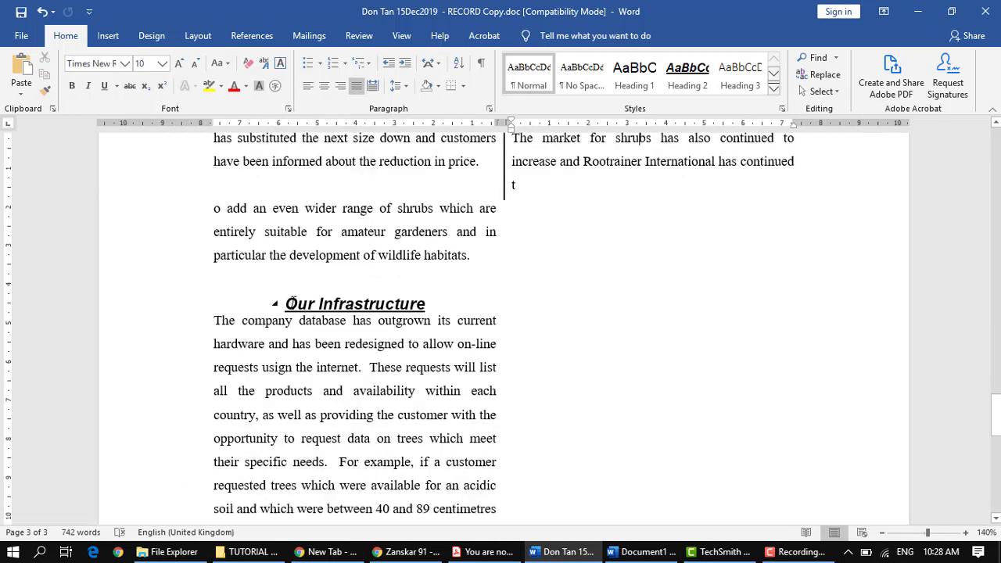
left_click(216, 320)
scroll(242, 389, "up", 3, "ctrl")
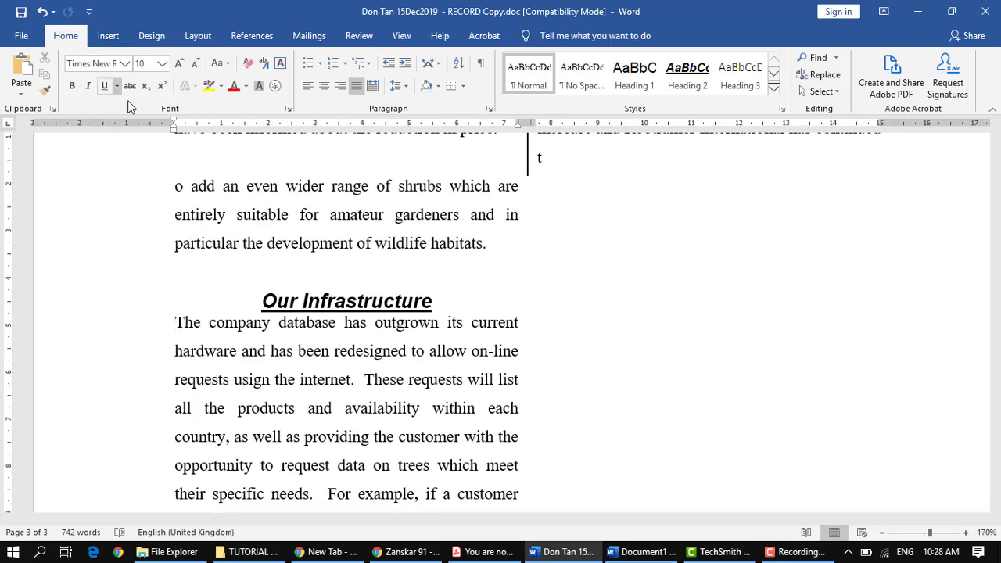
left_click(107, 39)
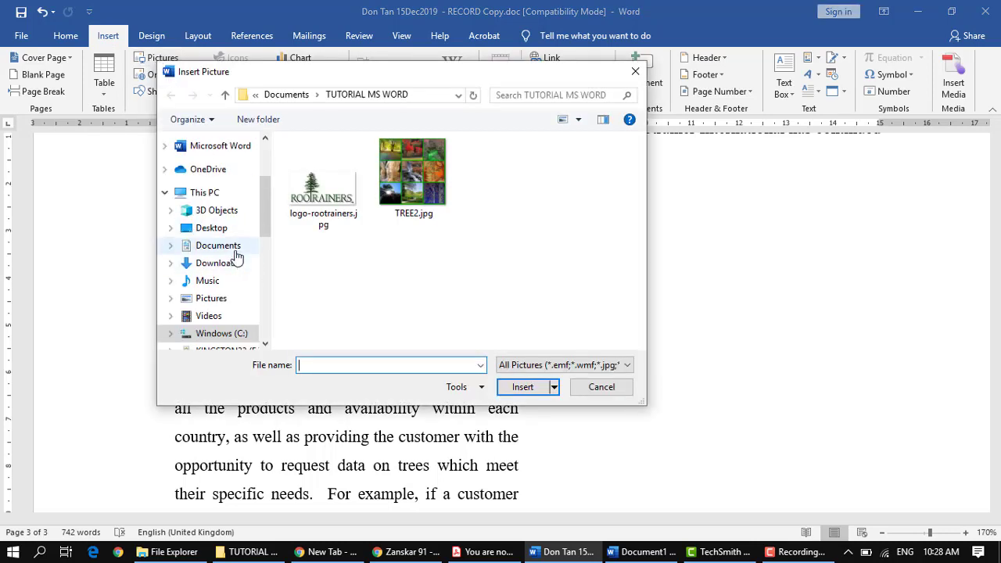
left_click(218, 246)
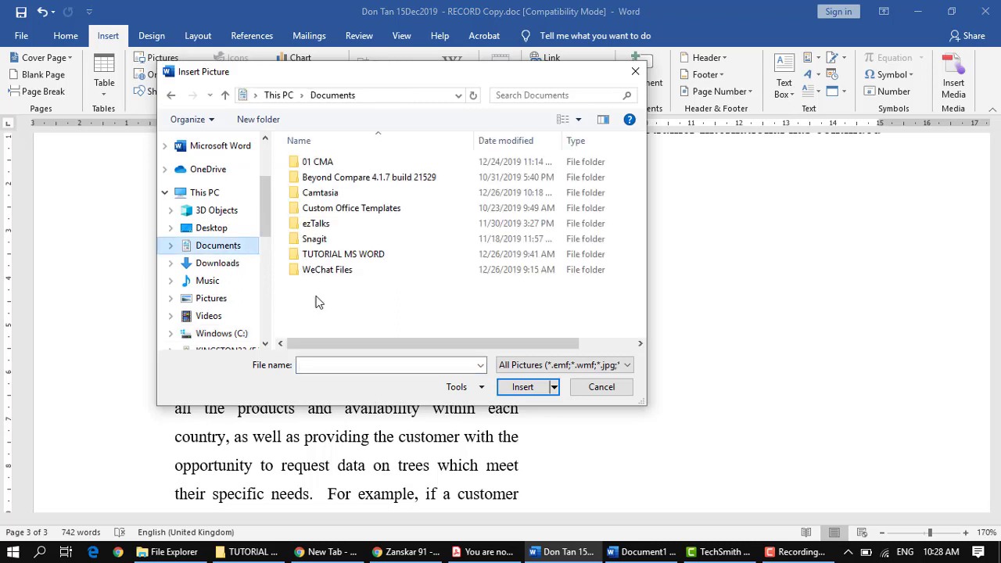
double_click(386, 260)
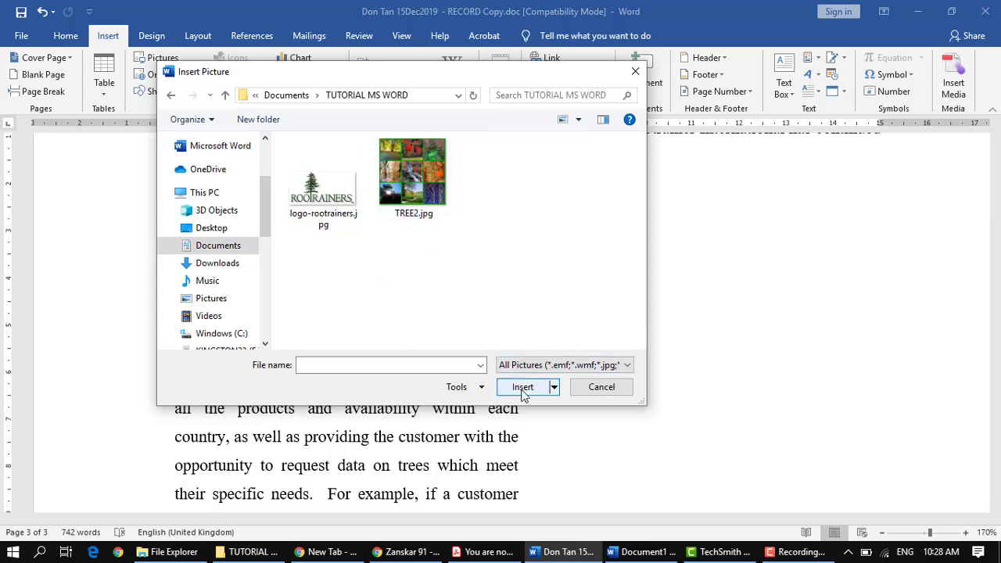
left_click(414, 172)
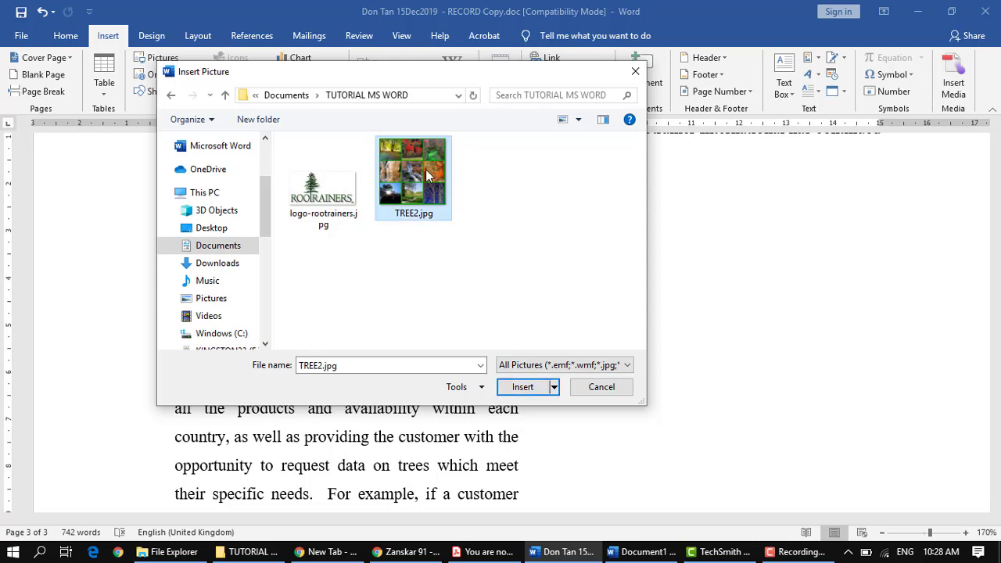
left_click(522, 387)
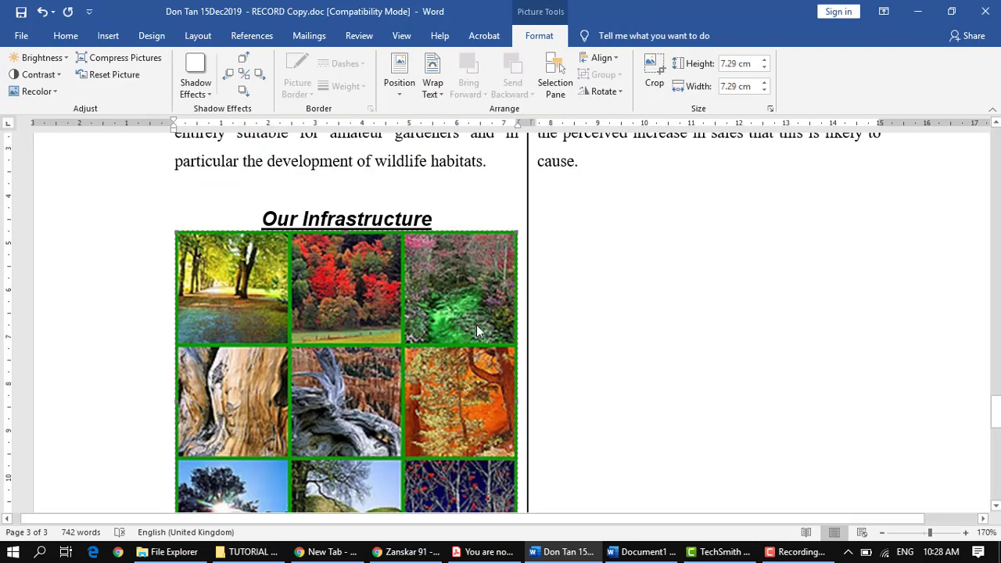
Step: Crop the upper rows and the right column off the TREE2 picture, leaving about 2.65 cm high and 5.02 cm wide
scroll(476, 325, "down", 3)
scroll(374, 337, "up", 3)
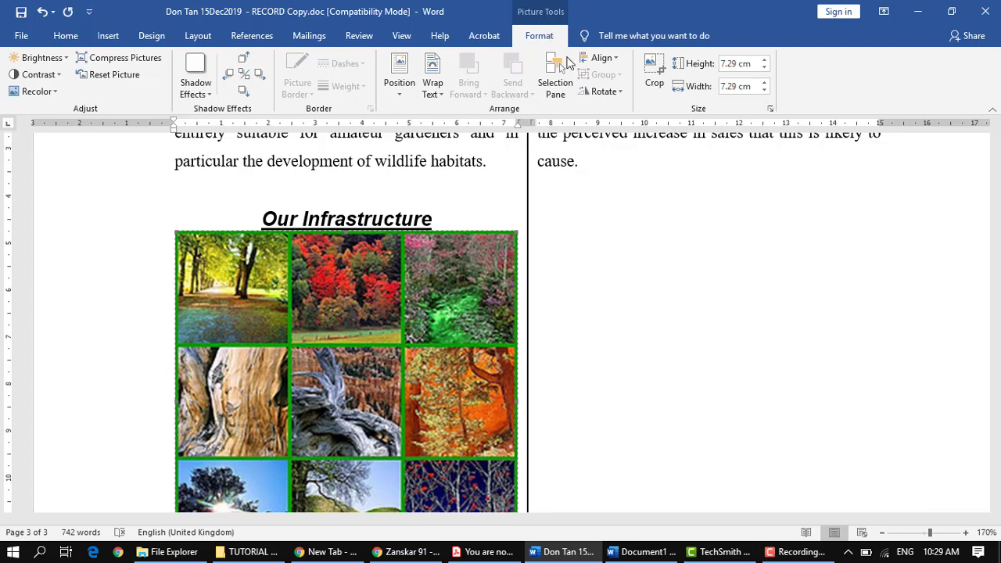
left_click(654, 85)
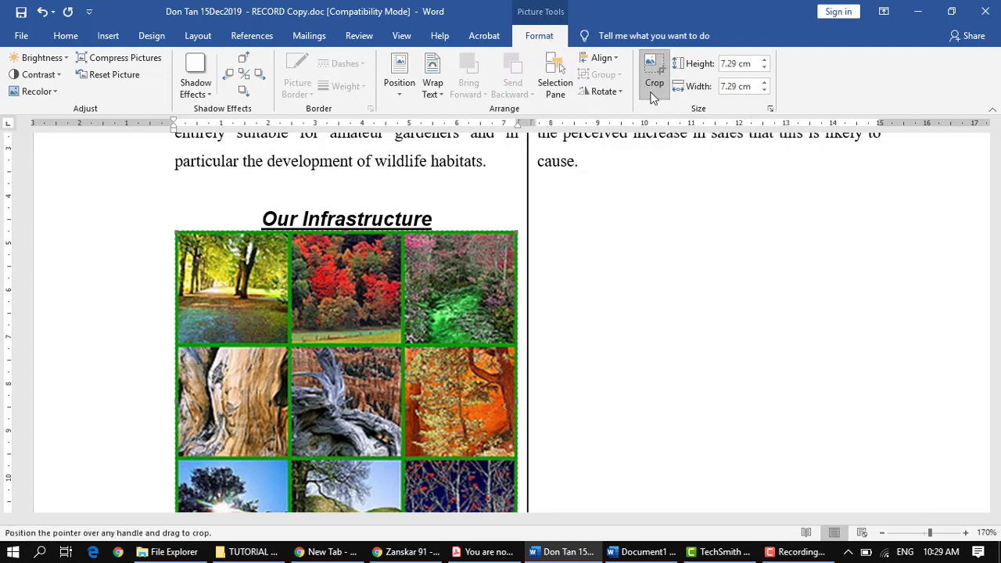
scroll(193, 266, "down", 3)
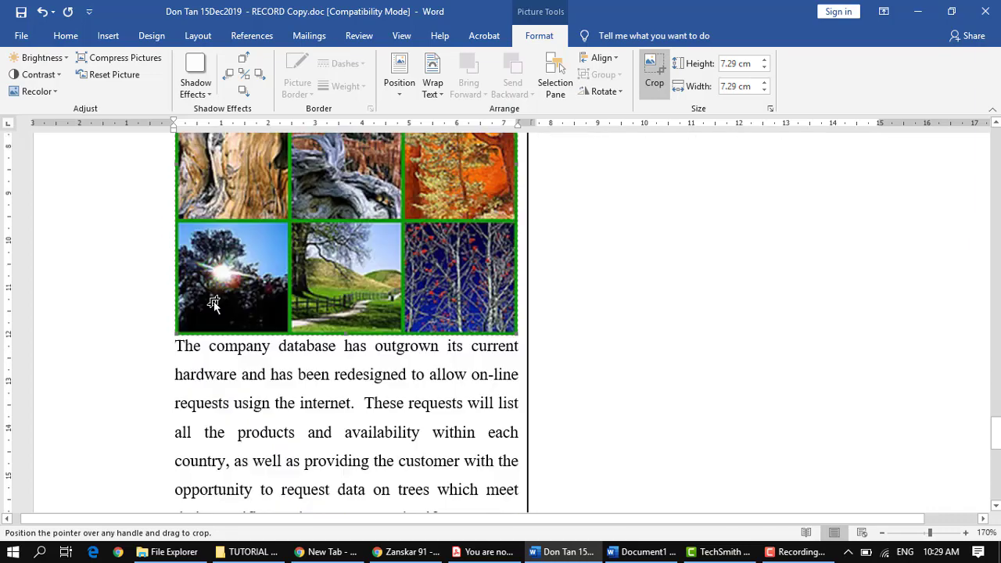
scroll(499, 347, "up", 3)
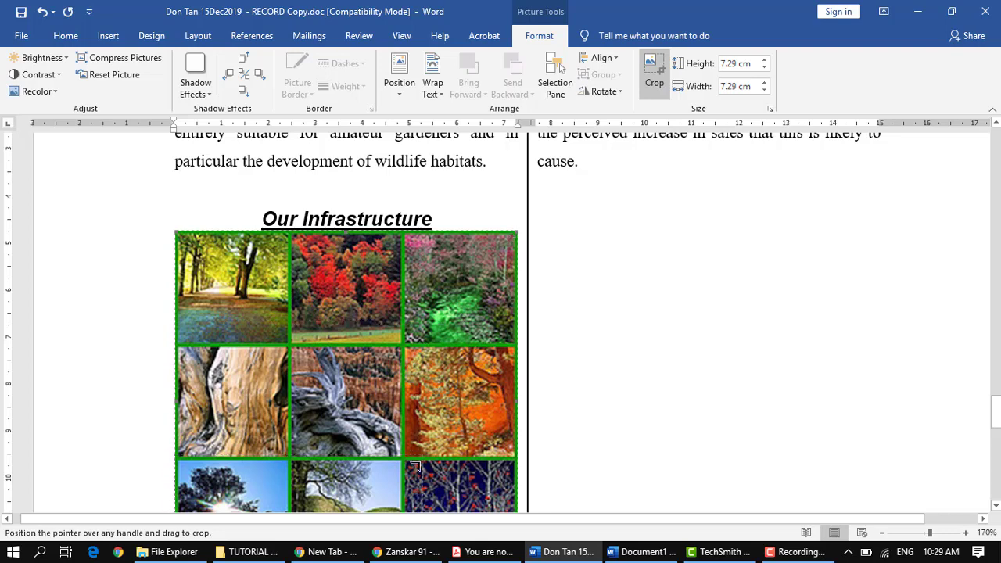
left_click_drag(415, 467, 408, 455)
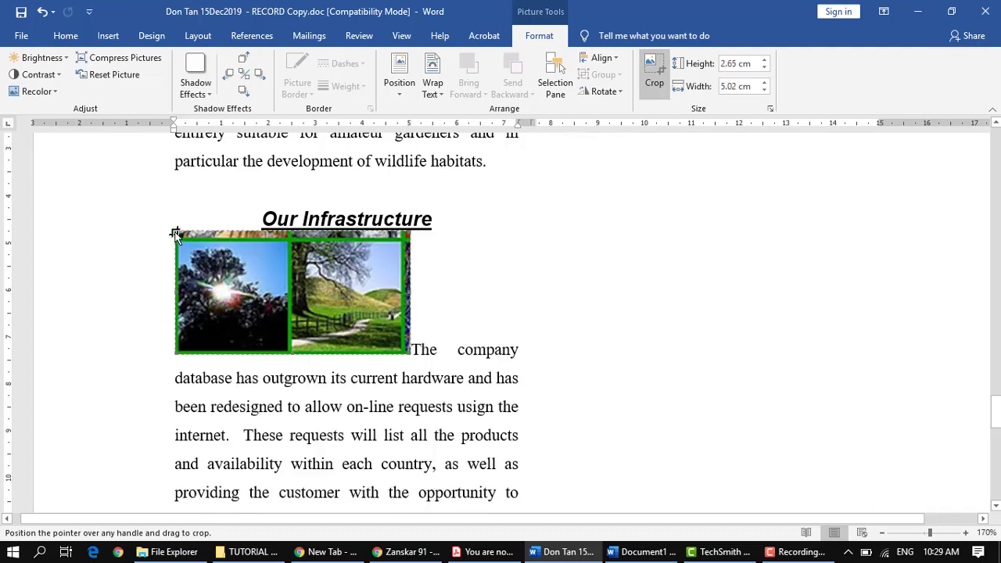
Step: Crop the left tree section and the strip above off the TREE2 picture, leaving about 2.49 cm high and 2.62 cm wide
scroll(177, 268, "up", 15)
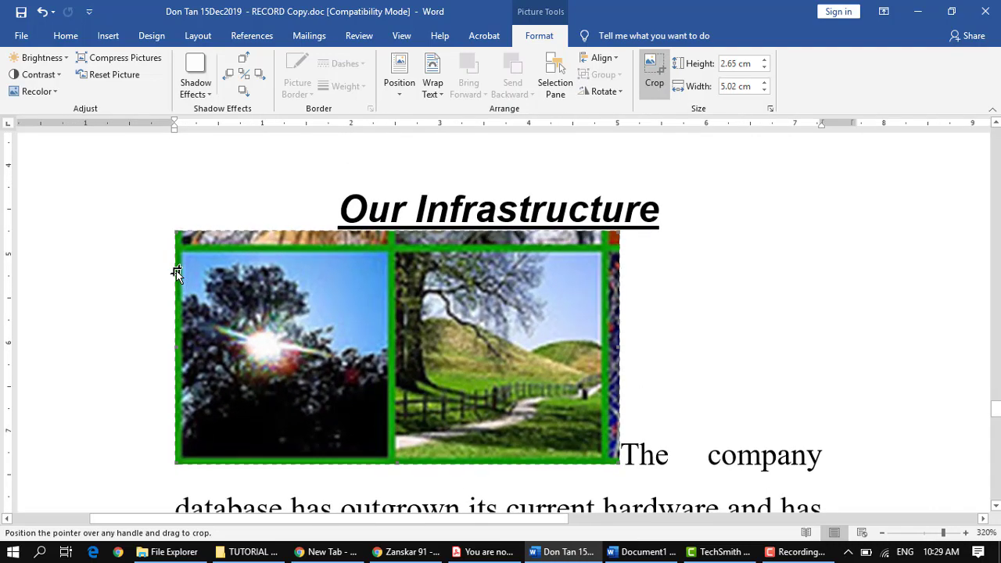
left_click_drag(178, 234, 389, 249)
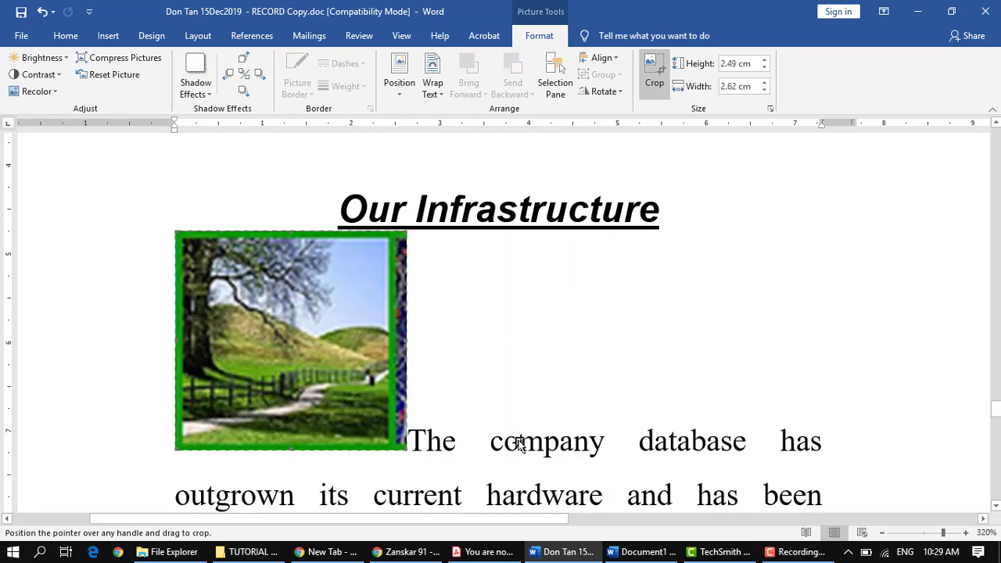
left_click(410, 449)
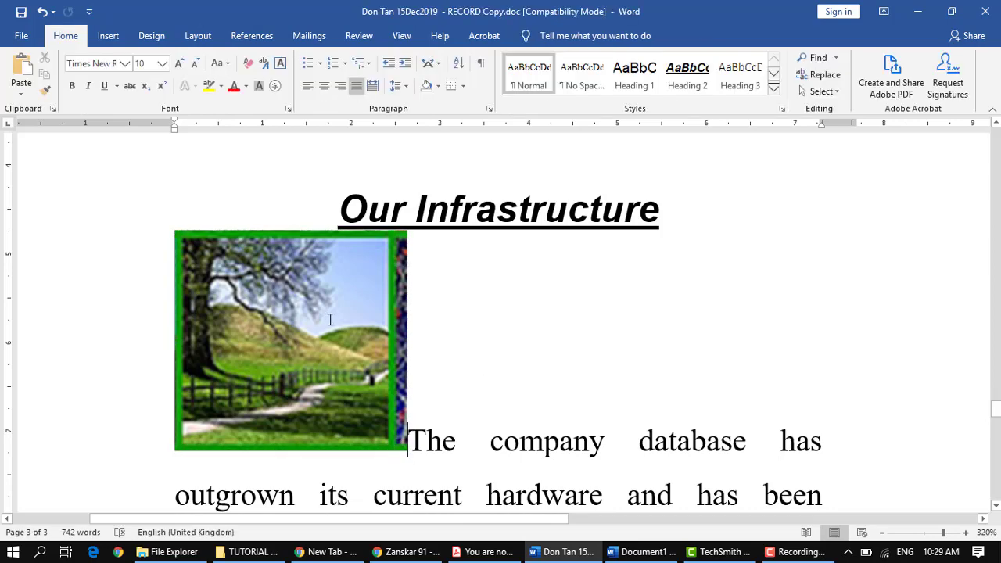
scroll(383, 386, "down", 5, "ctrl")
scroll(384, 386, "down", 4, "ctrl")
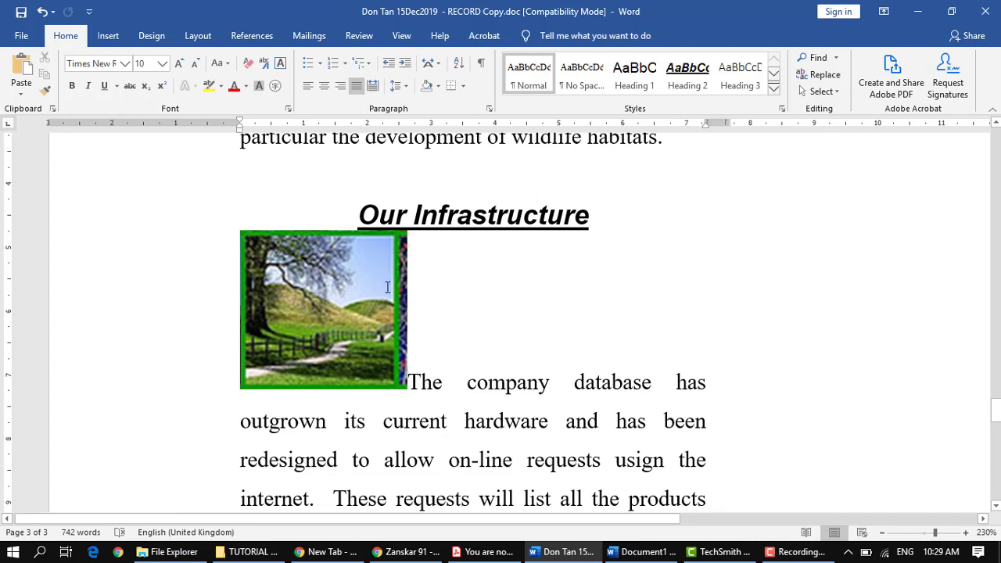
scroll(487, 326, "up", 1)
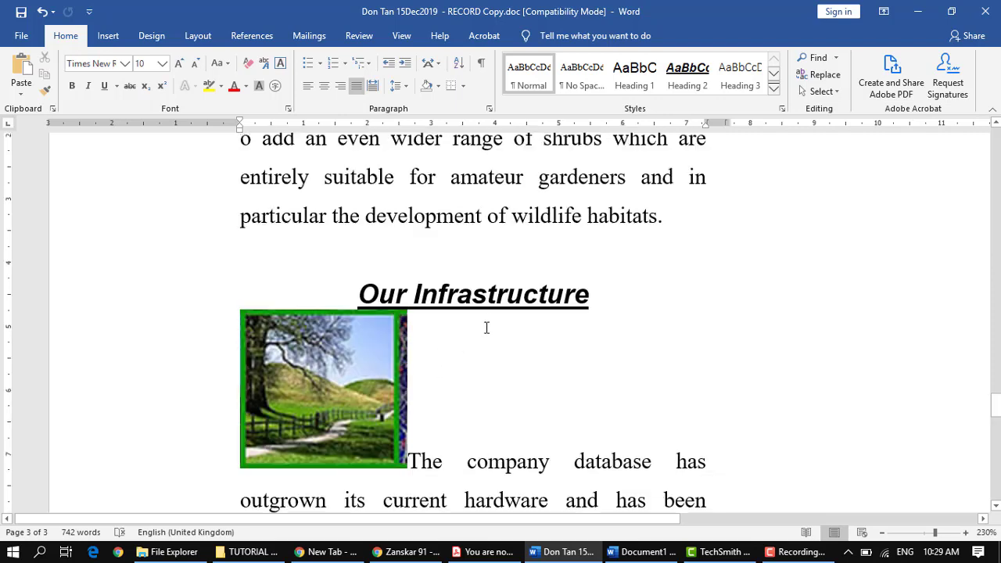
scroll(485, 328, "down", 9)
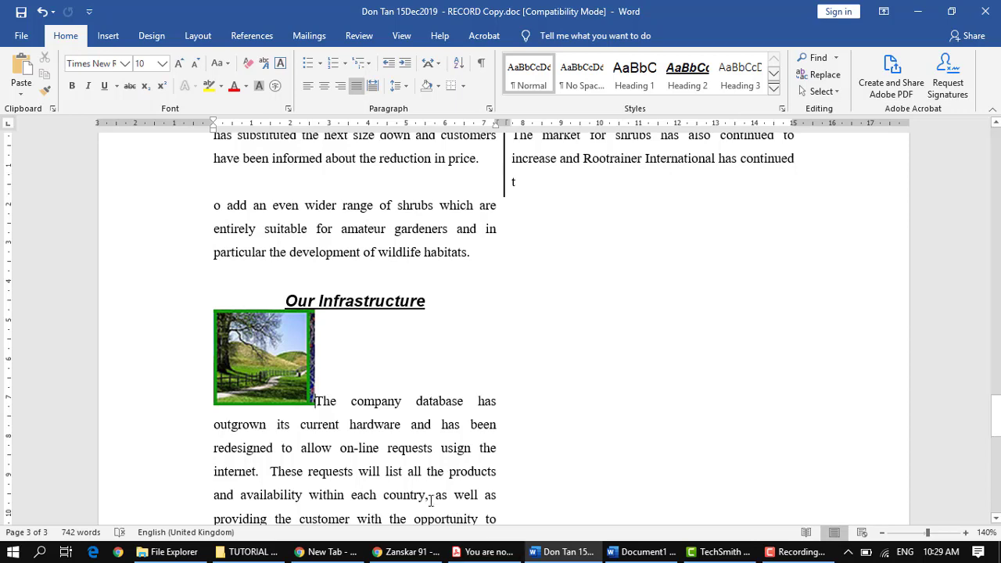
Step: Compare the cropped picture with the sample image in instruction 24 of the PDF and return to the Word document
mouse_move(474, 557)
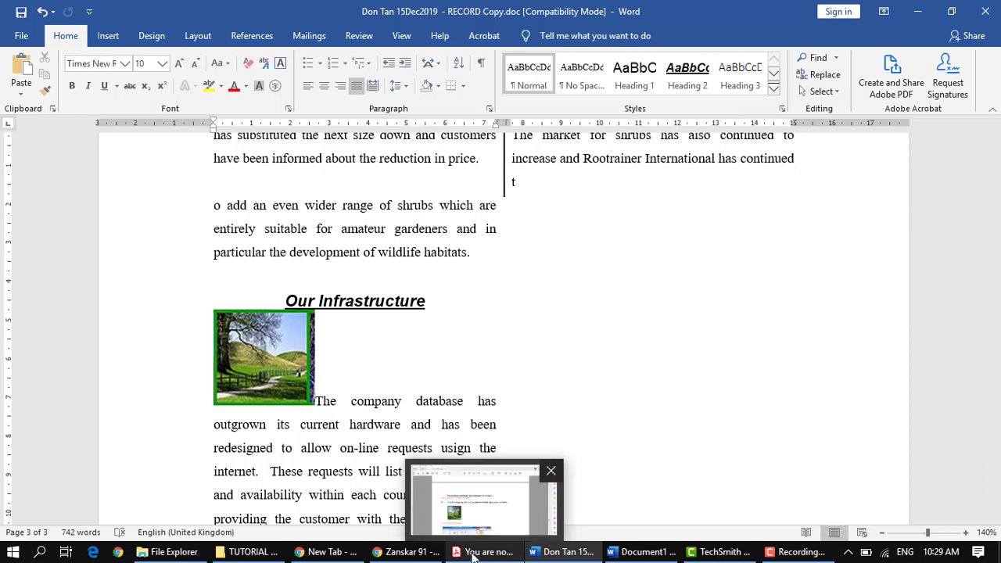
left_click(473, 553)
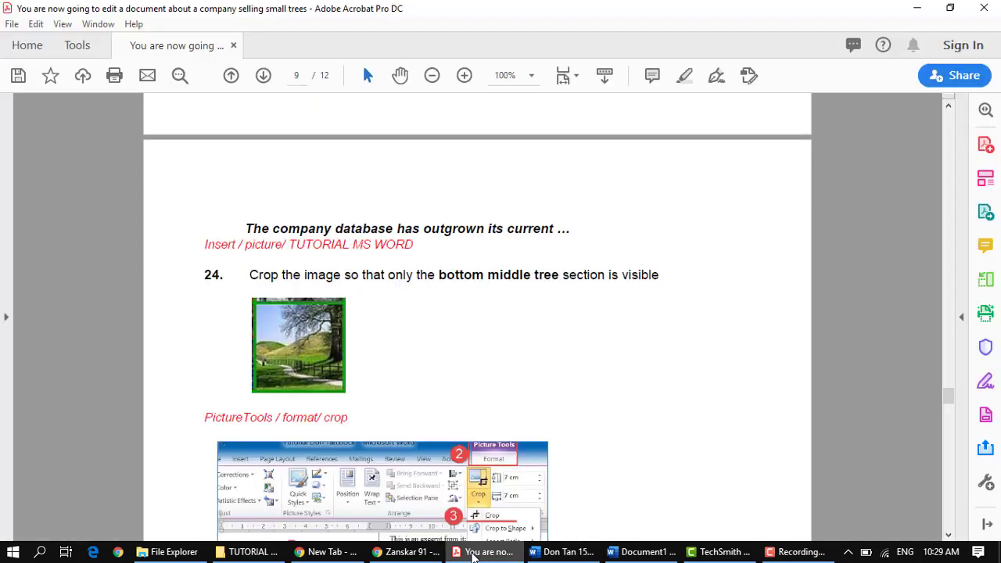
left_click(474, 554)
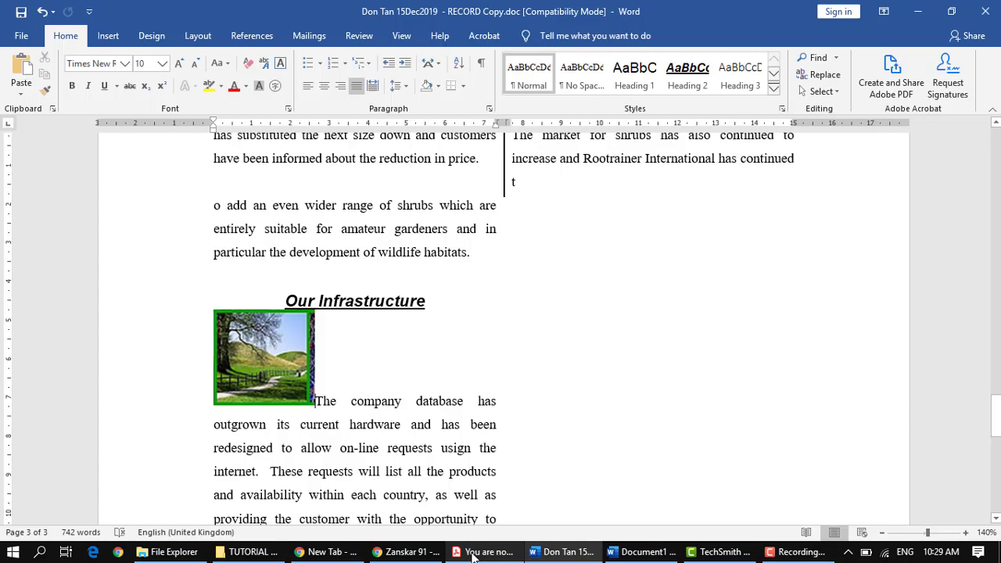
left_click(560, 552)
left_click(559, 553)
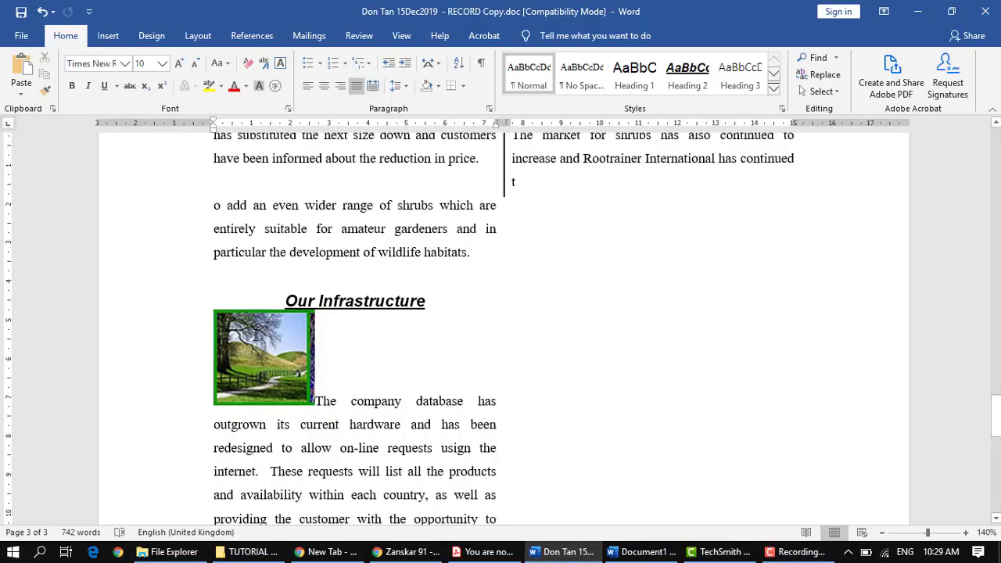
Step: Crop the strips above and beside the tree section off the Our Infrastructure picture, leaving about 2.39 cm high and 2.5 cm wide
left_click(252, 358)
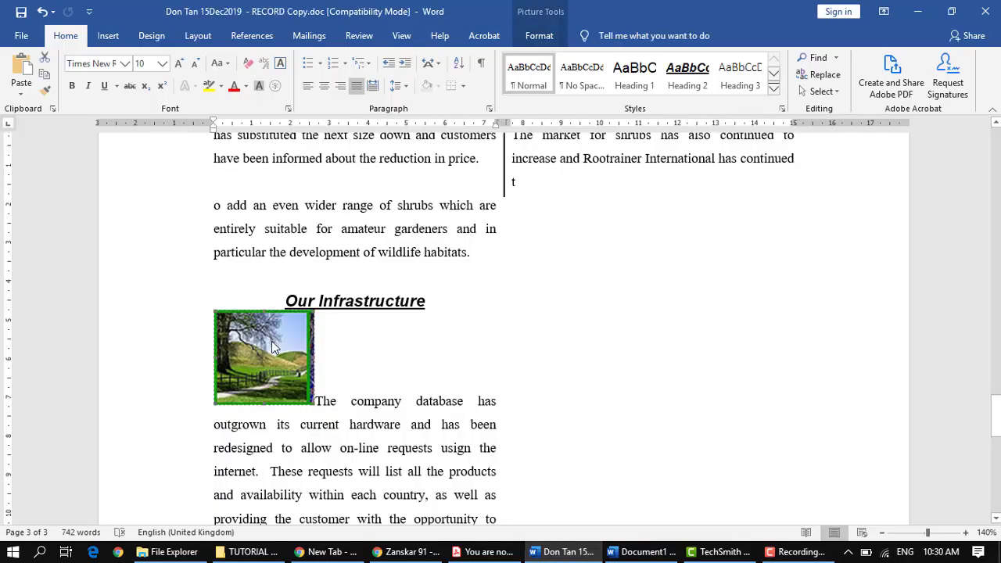
scroll(273, 349, "up", 8, "ctrl")
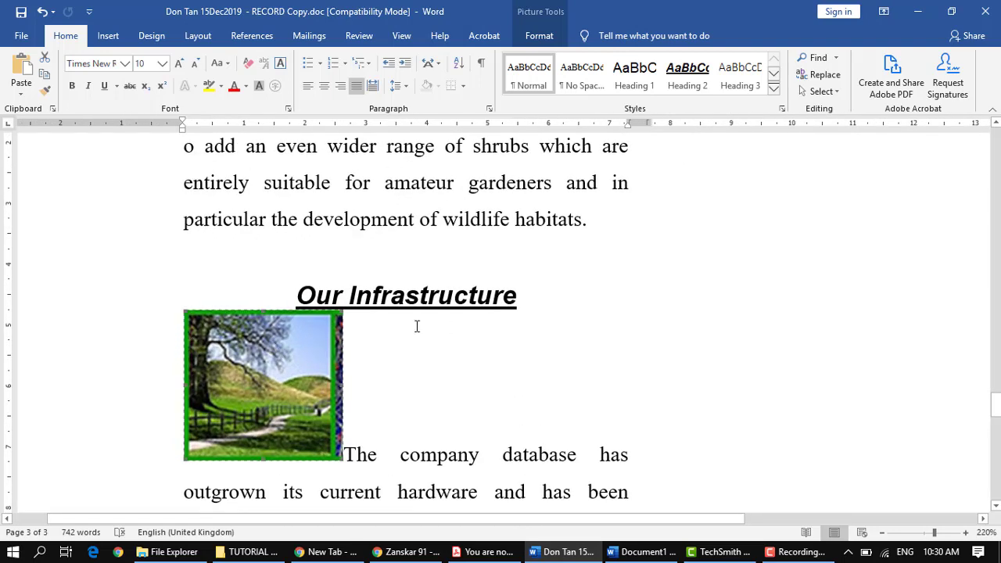
scroll(234, 373, "up", 1, "ctrl")
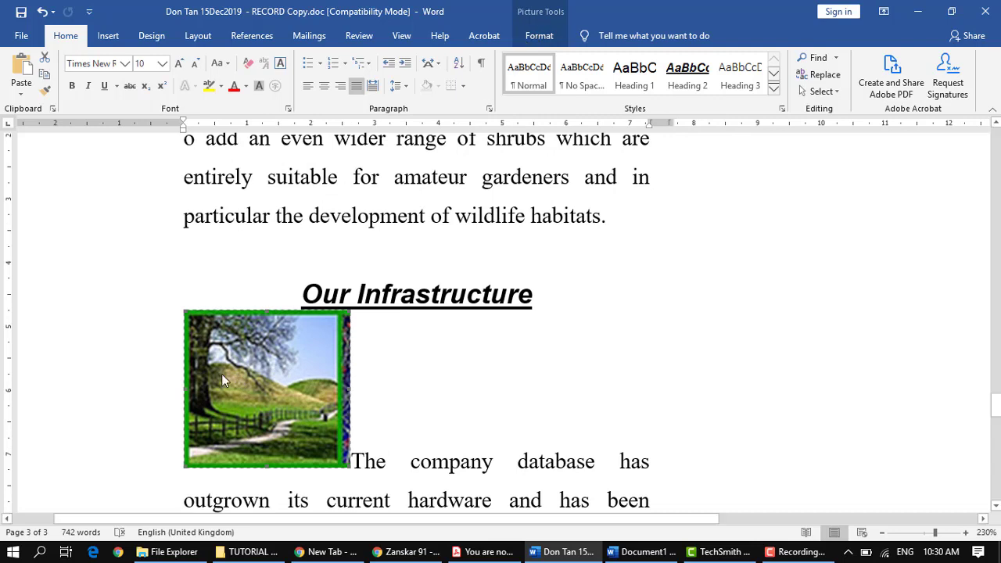
left_click(542, 34)
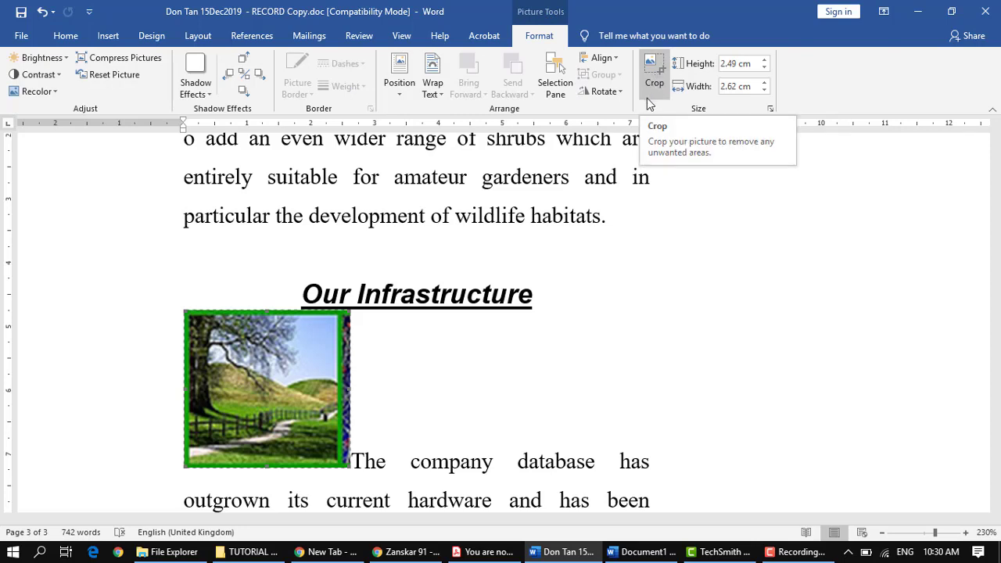
scroll(311, 365, "up", 3)
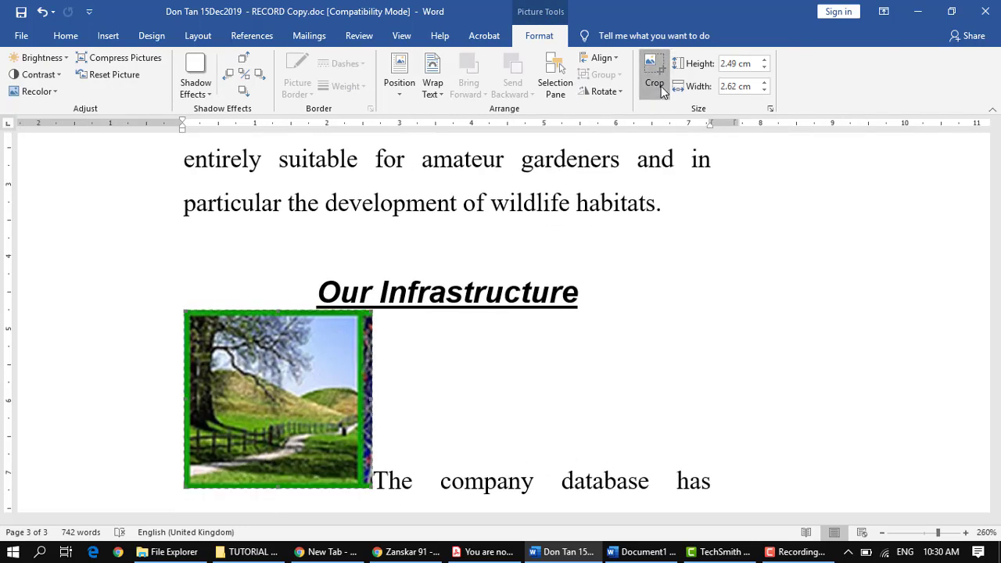
left_click(661, 86)
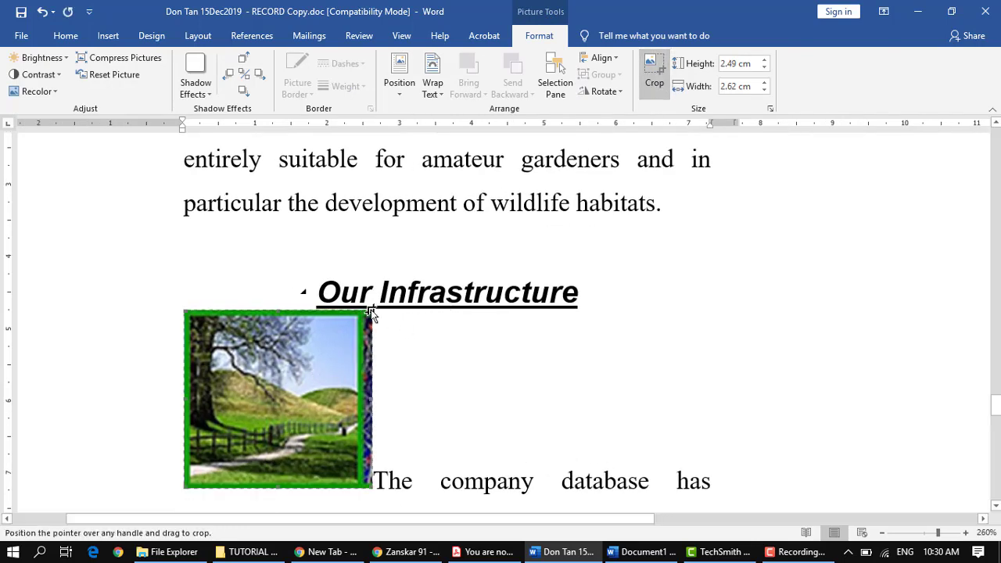
left_click_drag(370, 310, 360, 319)
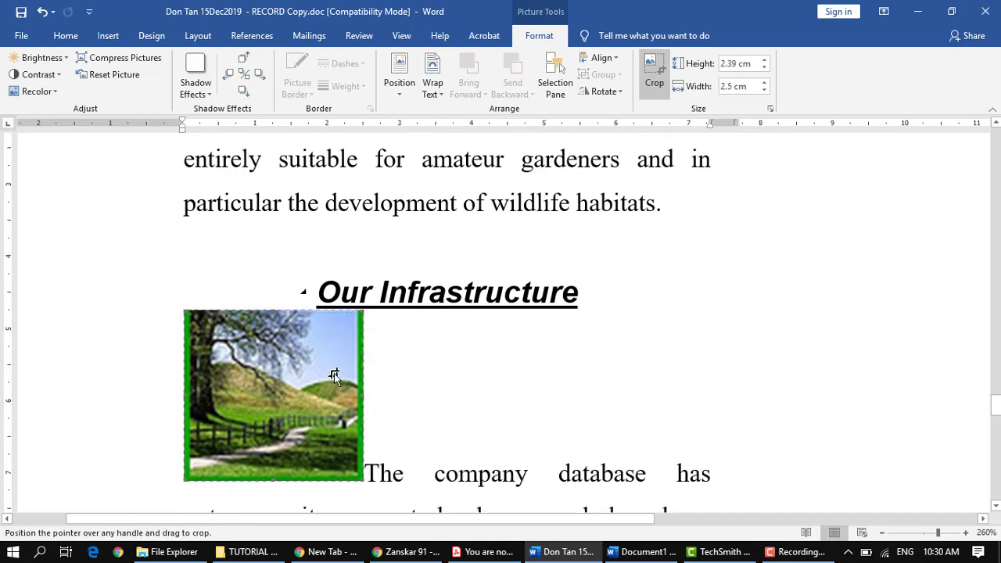
left_click(187, 303)
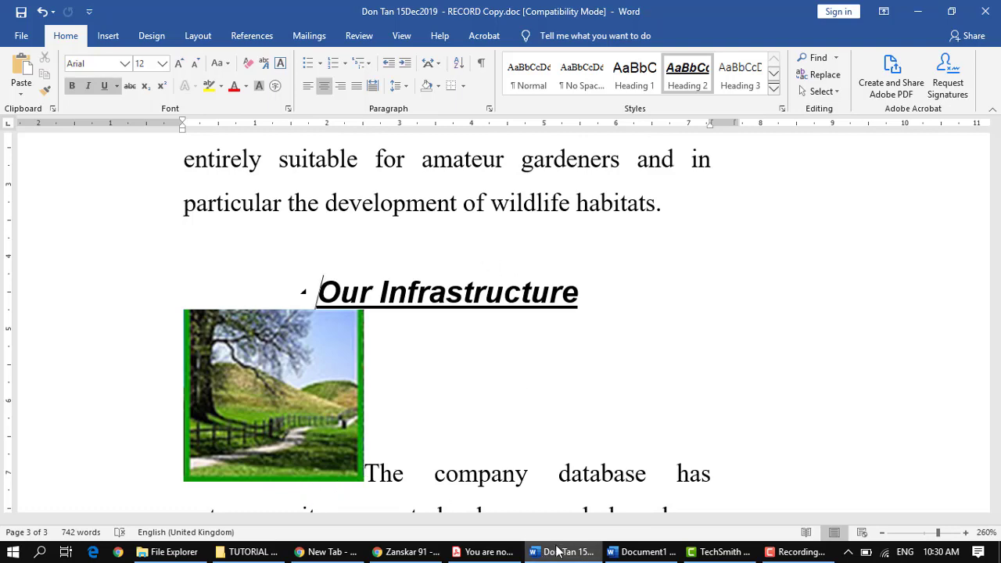
Step: Check the sample image in the PDF, and extend the picture's crop in Word to about 2.7 cm high and 2.66 cm wide
left_click(516, 557)
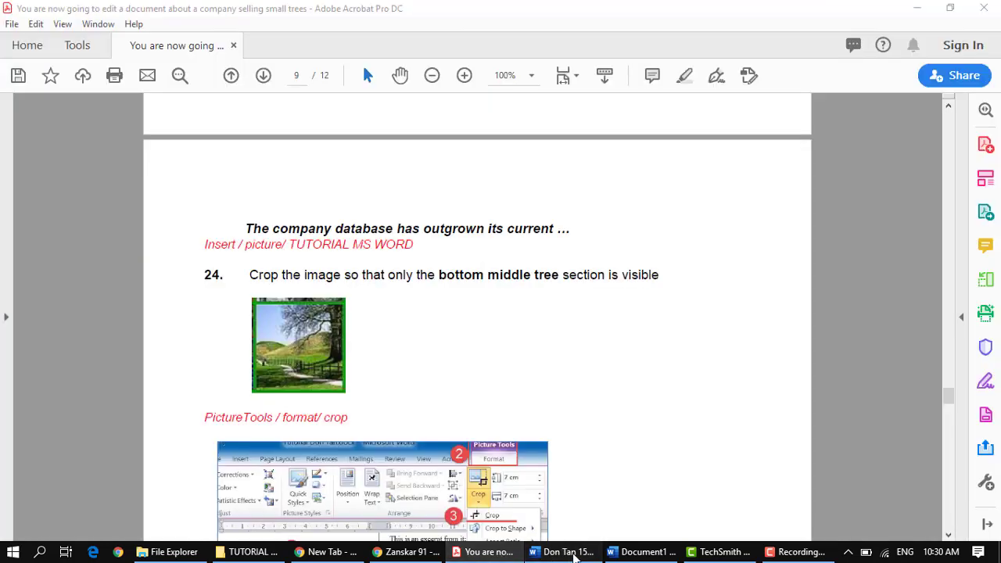
left_click(563, 552)
left_click(339, 426)
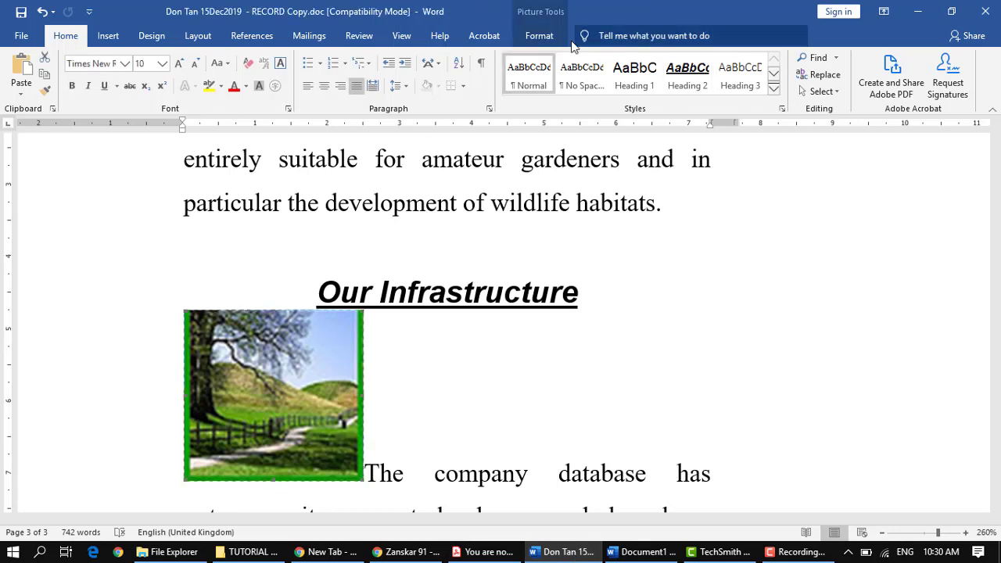
left_click(542, 36)
left_click(655, 75)
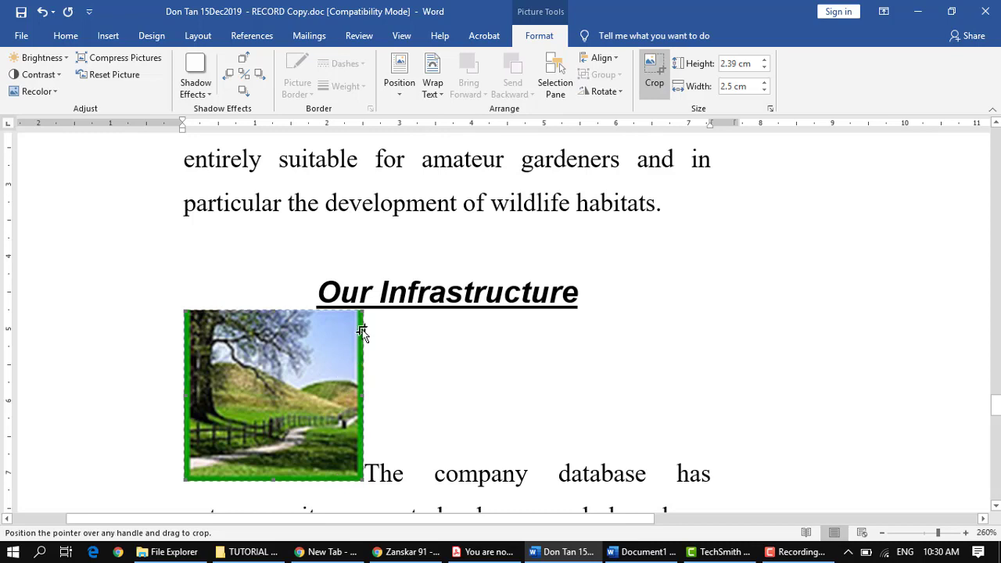
left_click_drag(362, 310, 369, 292)
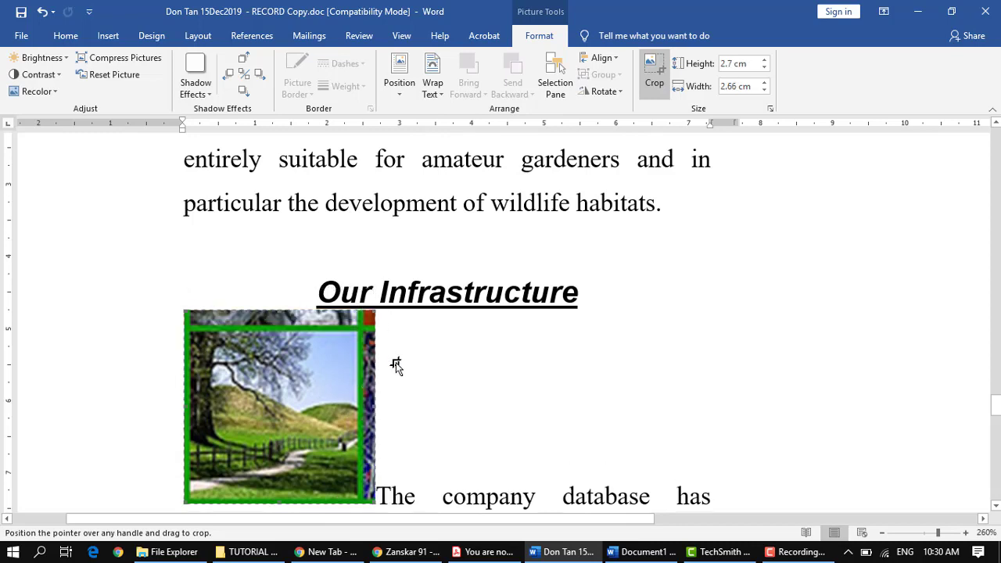
Step: Crop the Our Infrastructure picture to the green frame around the tree section, about 2.5 cm high and 2.47 cm wide
scroll(393, 365, "up", 4)
scroll(393, 364, "up", 1)
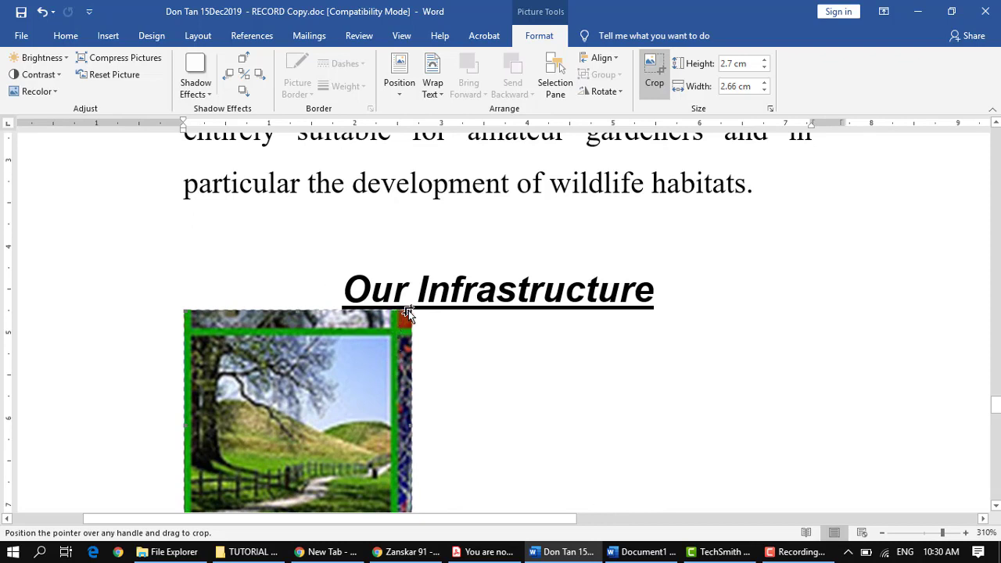
left_click_drag(410, 310, 391, 331)
scroll(509, 397, "down", 9)
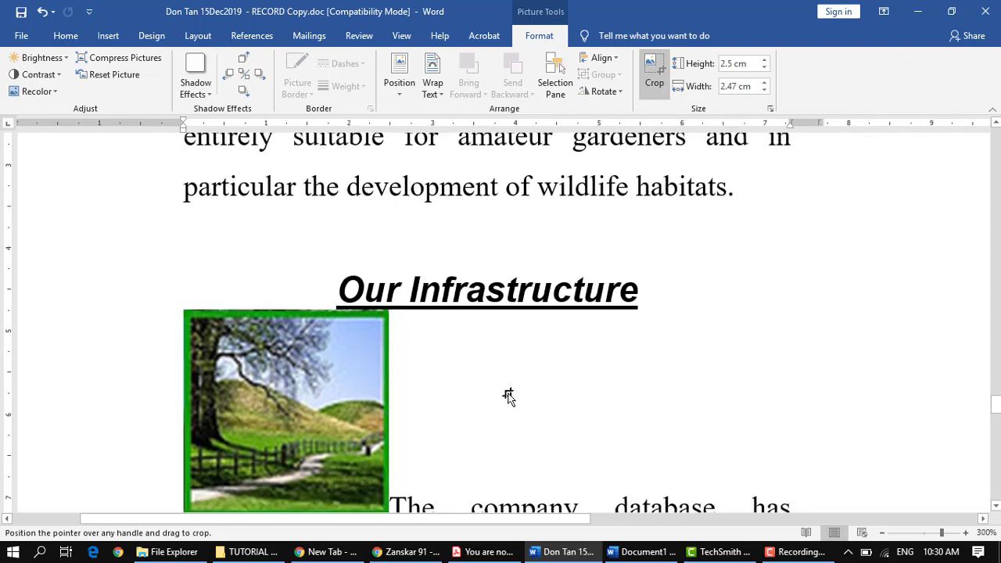
scroll(507, 395, "down", 1)
left_click(501, 401)
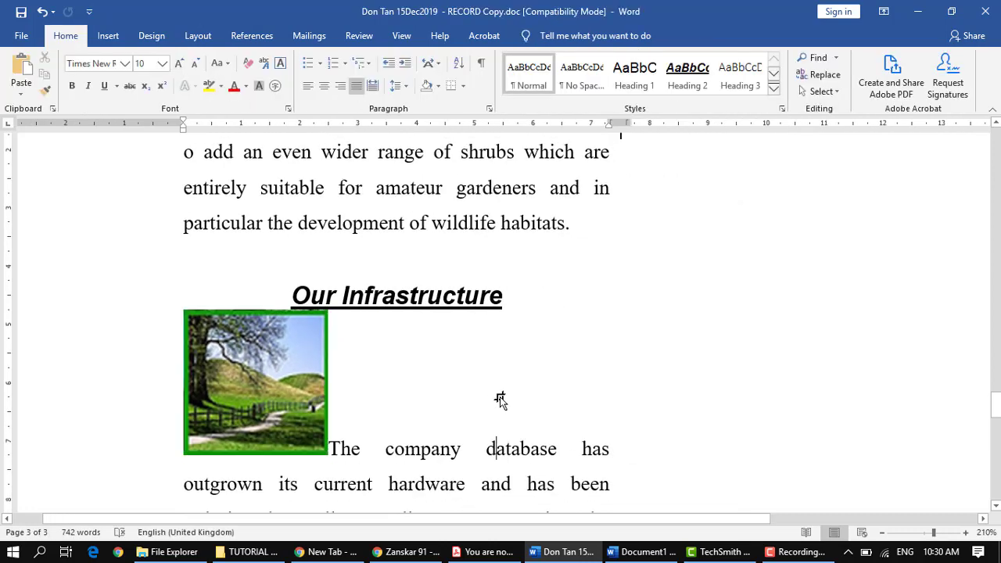
Step: Apply Square text wrapping to the cropped tree picture under Our Infrastructure
scroll(393, 419, "down", 3)
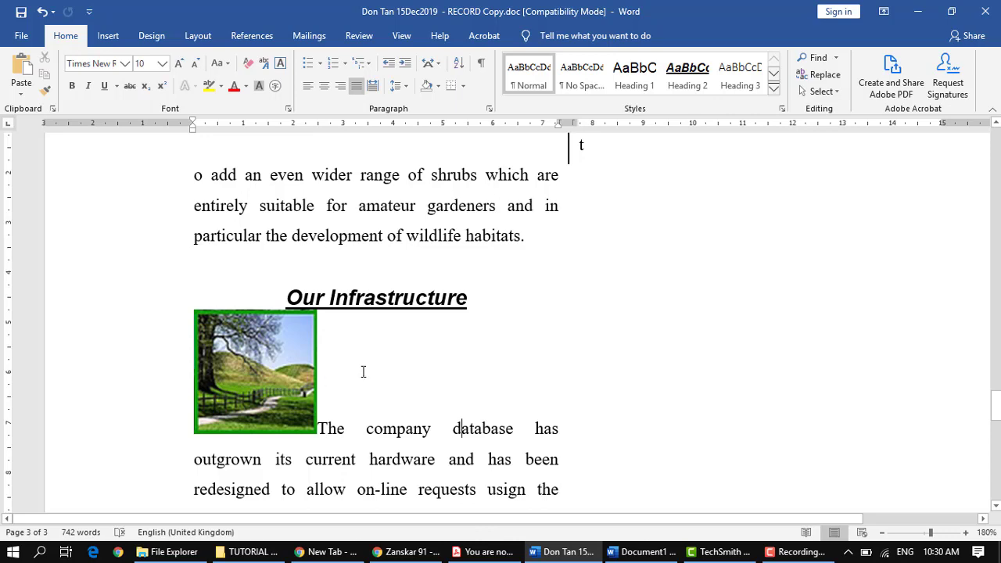
scroll(363, 371, "down", 6)
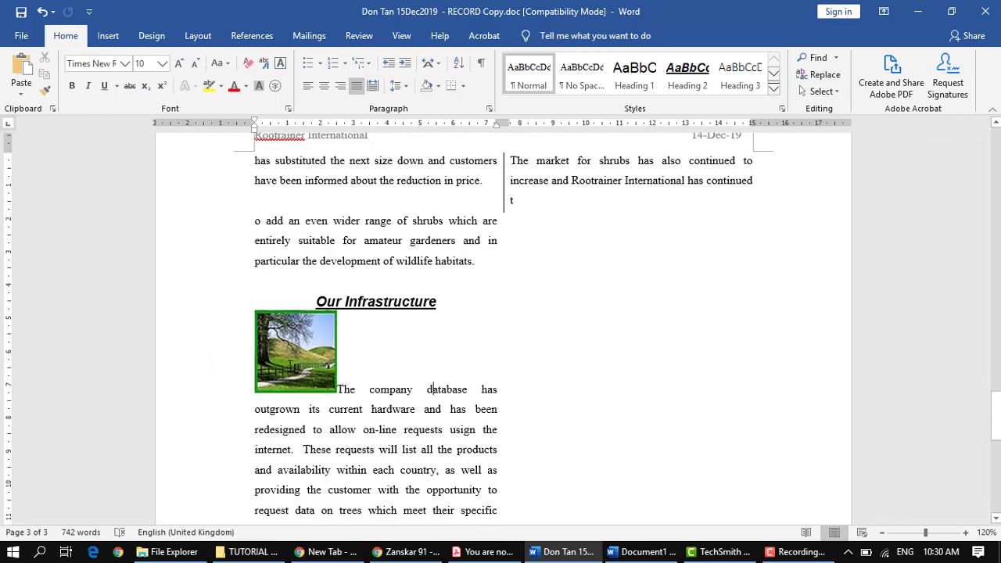
left_click(293, 363)
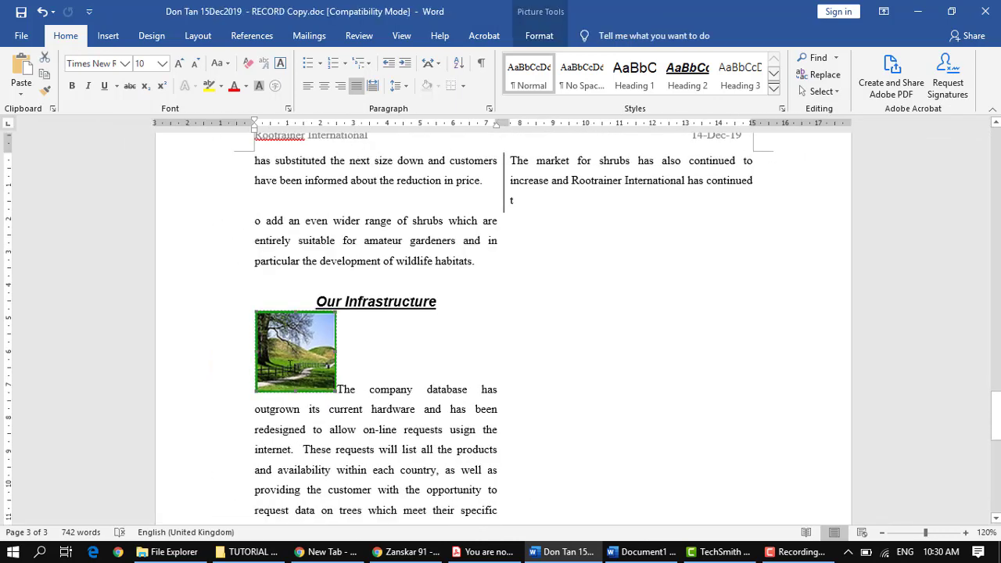
left_click(547, 32)
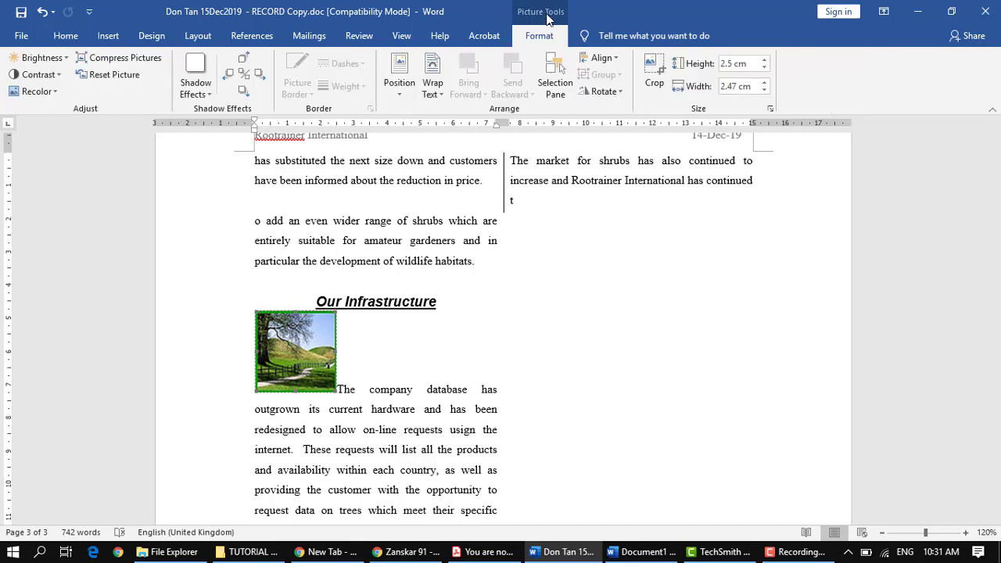
left_click(436, 95)
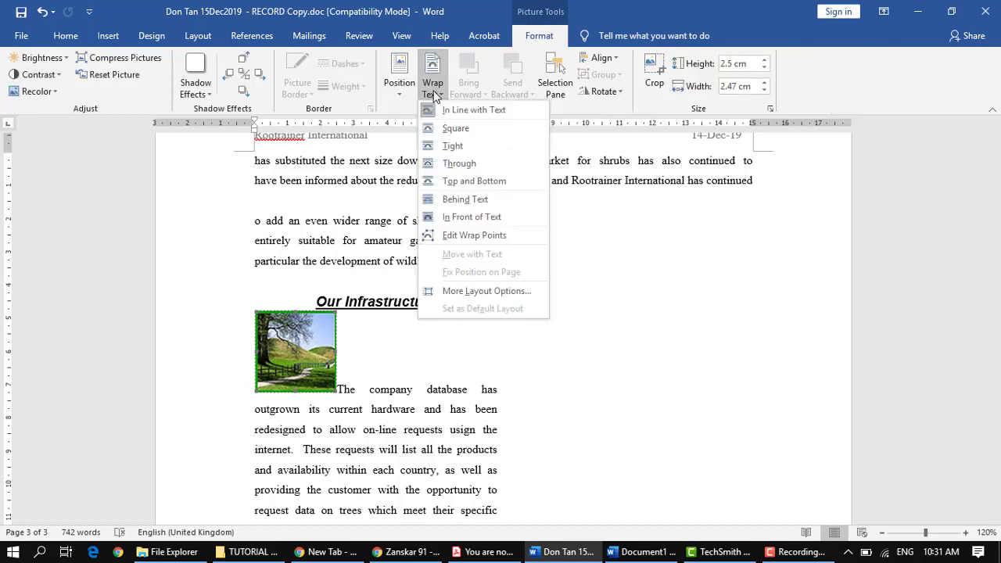
left_click(462, 130)
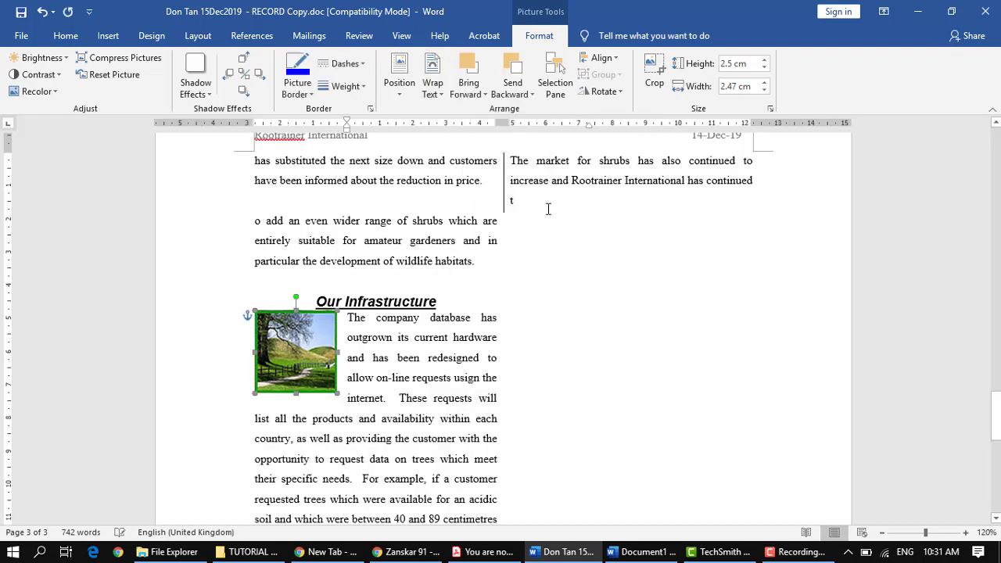
left_click(648, 362)
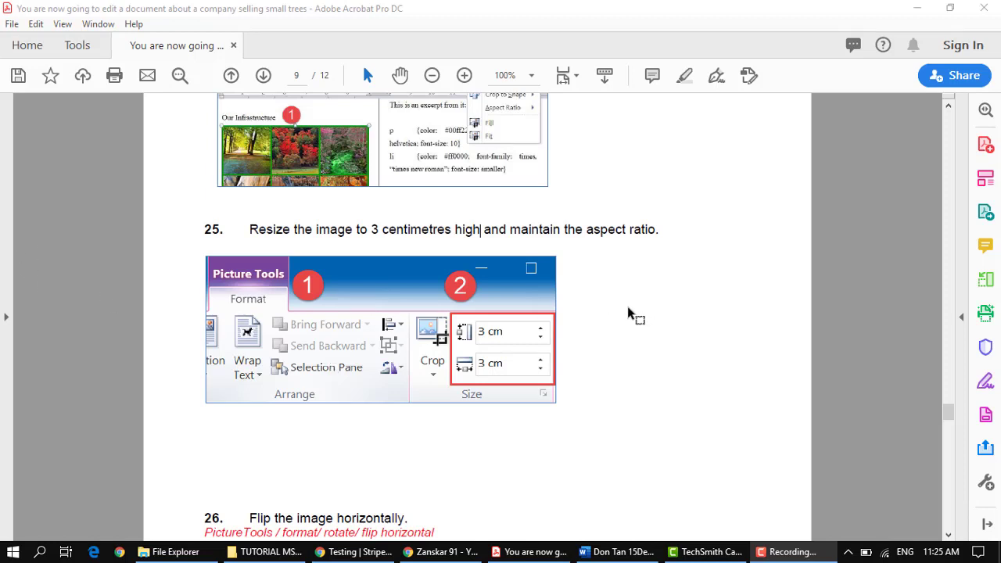
Step: Read instructions 25 and 26 in the PDF, and set the tree picture's height to 3 cm in the Word document
scroll(628, 308, "down", 3)
scroll(626, 313, "down", 2)
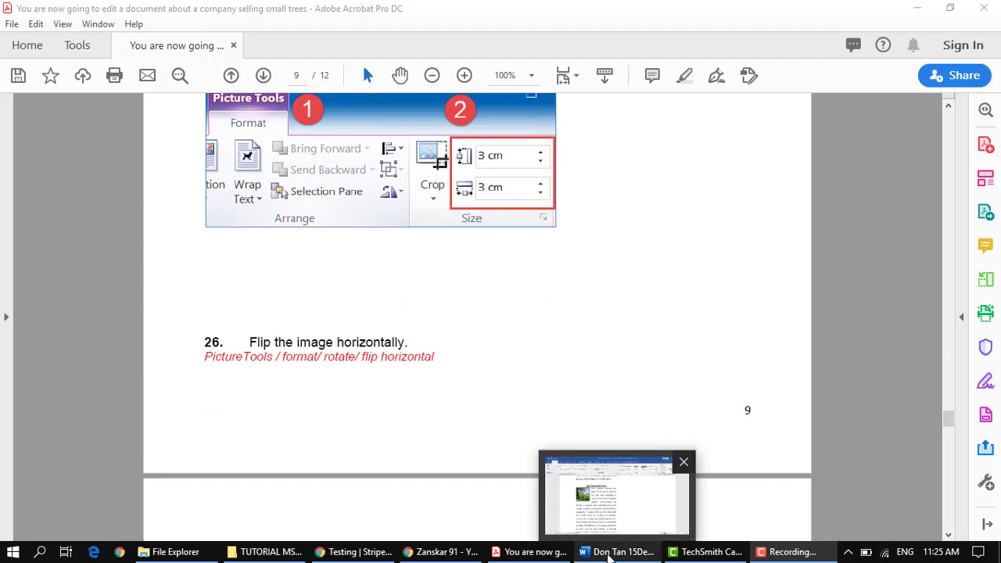
left_click(610, 555)
left_click(272, 265)
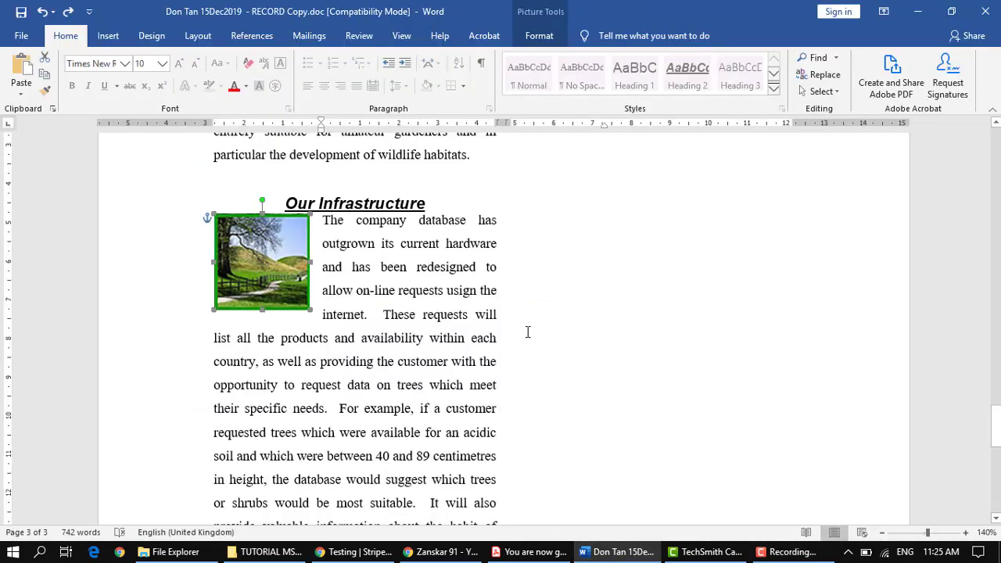
scroll(529, 332, "up", 2)
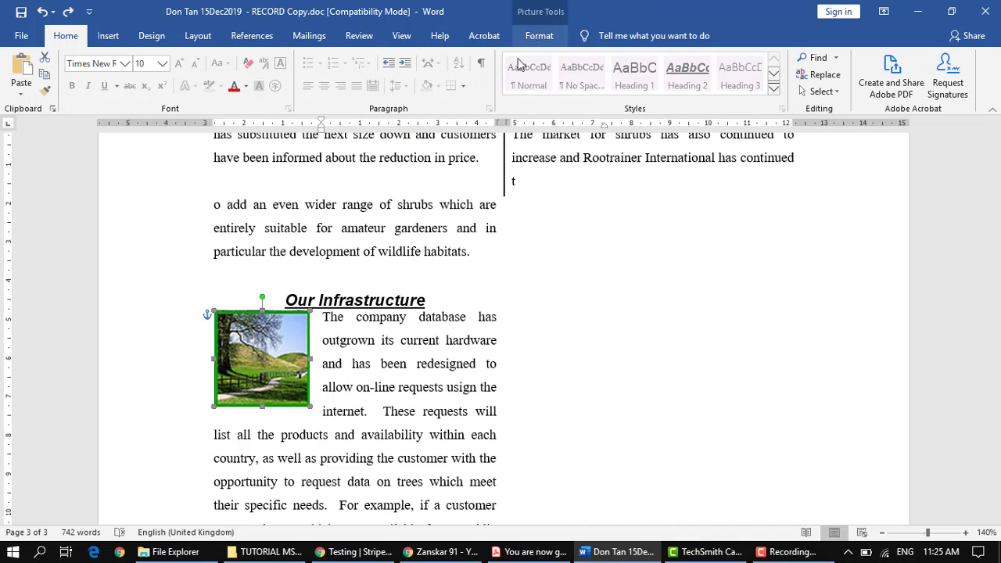
left_click(539, 35)
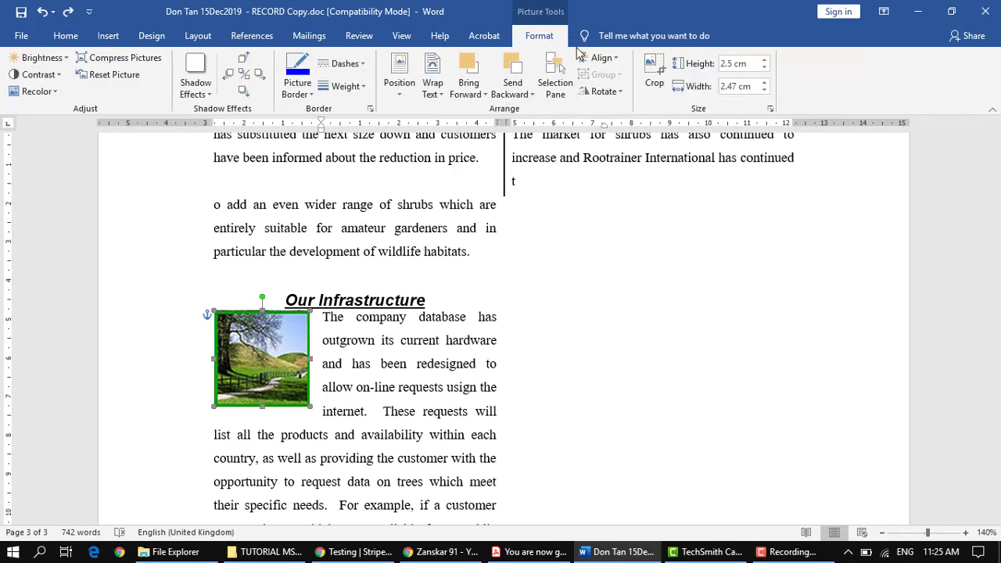
left_click(733, 63)
type("3")
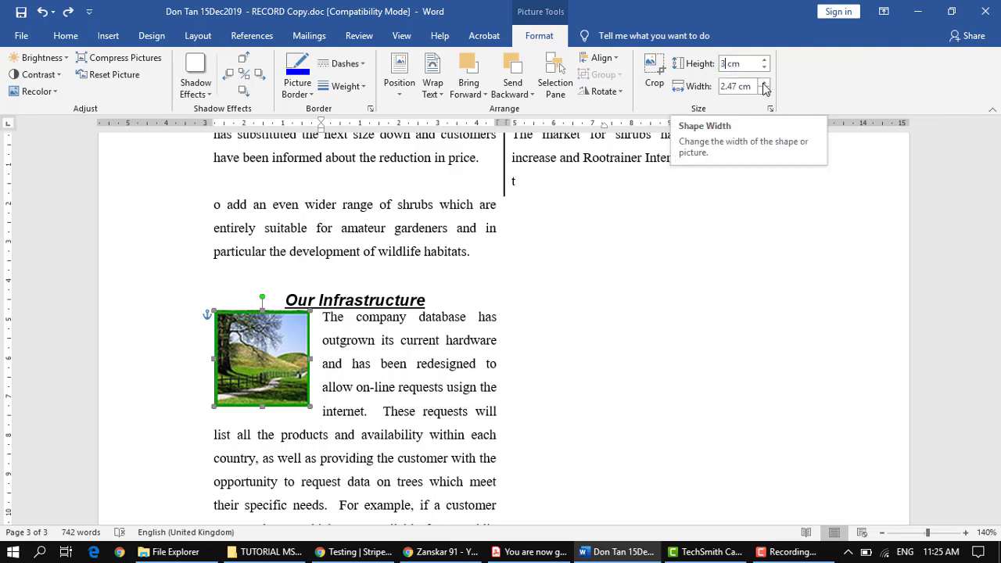
key("Return")
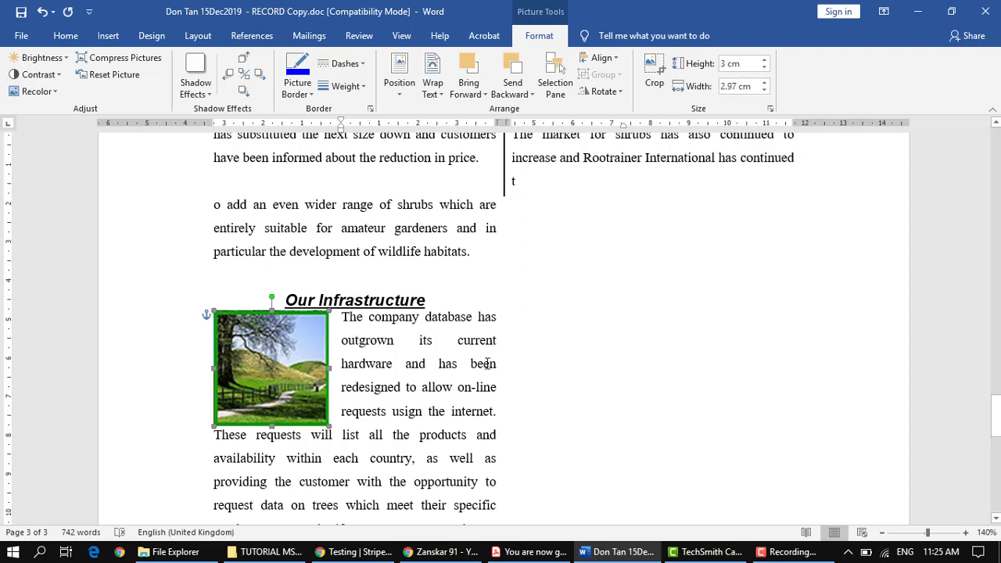
Step: Flip the Our Infrastructure tree picture horizontally and deselect it
scroll(487, 363, "down", 1)
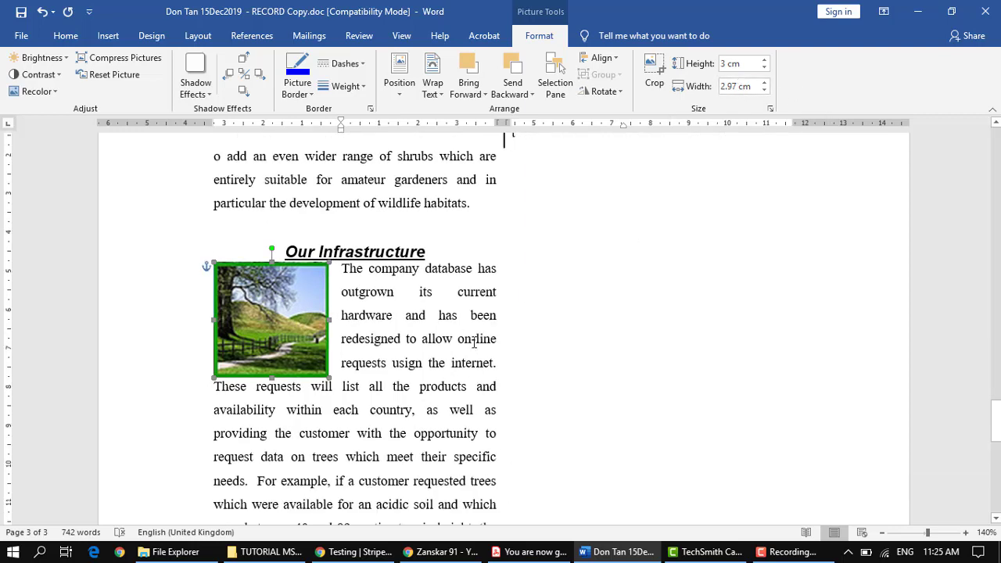
left_click(621, 93)
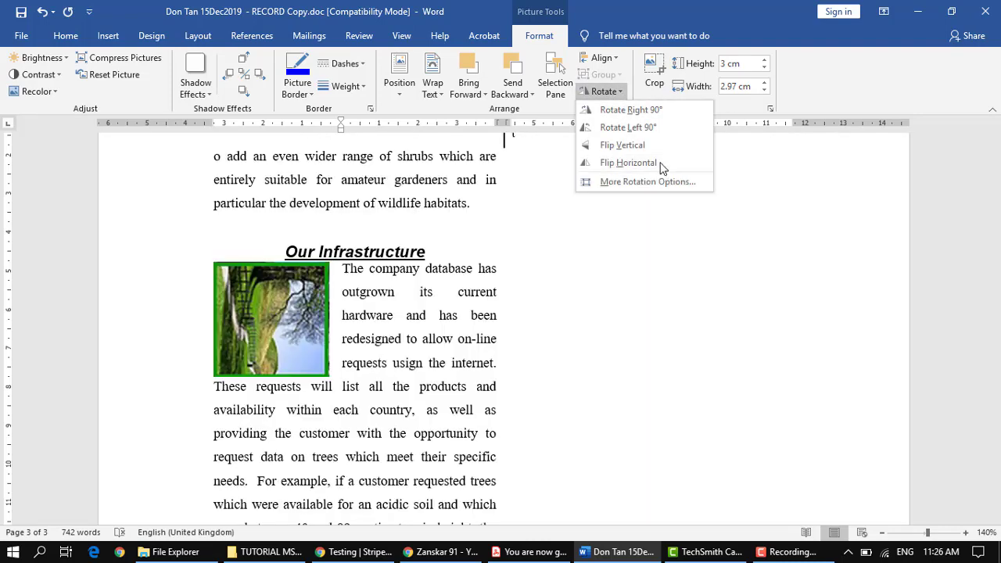
left_click(603, 323)
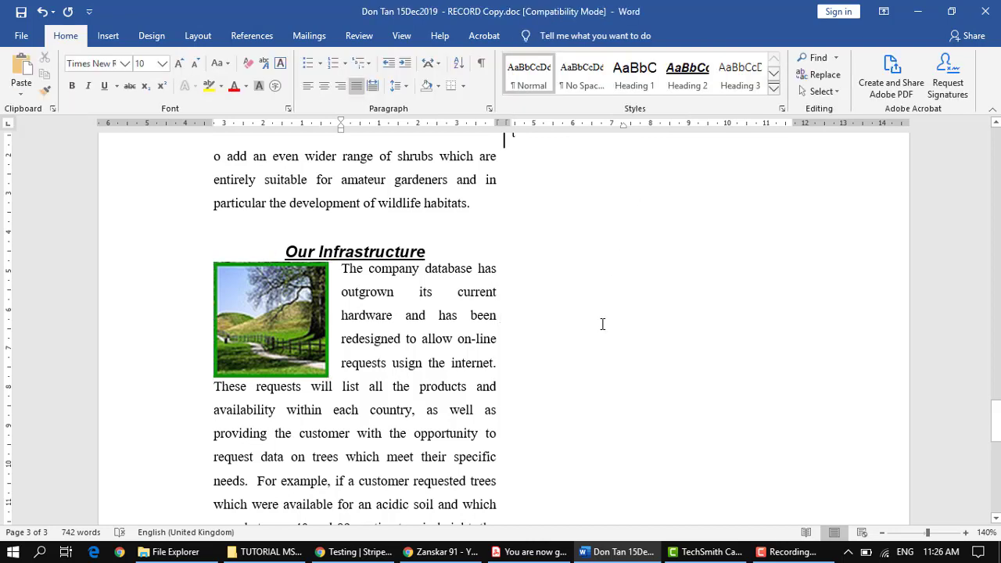